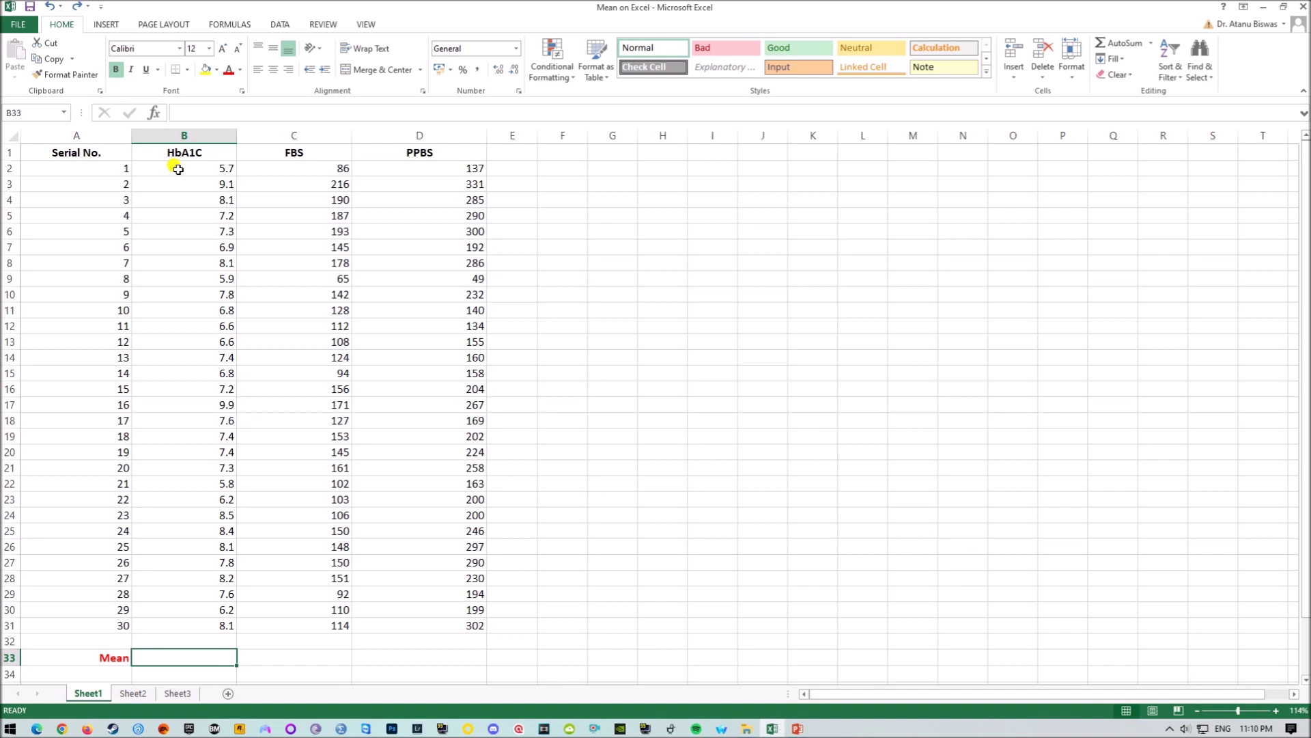
- Examine the first and last data cells of the HbA1C, FBS and PPBS columns and the empty mean cells in row 33
drag(178, 169, 190, 625)
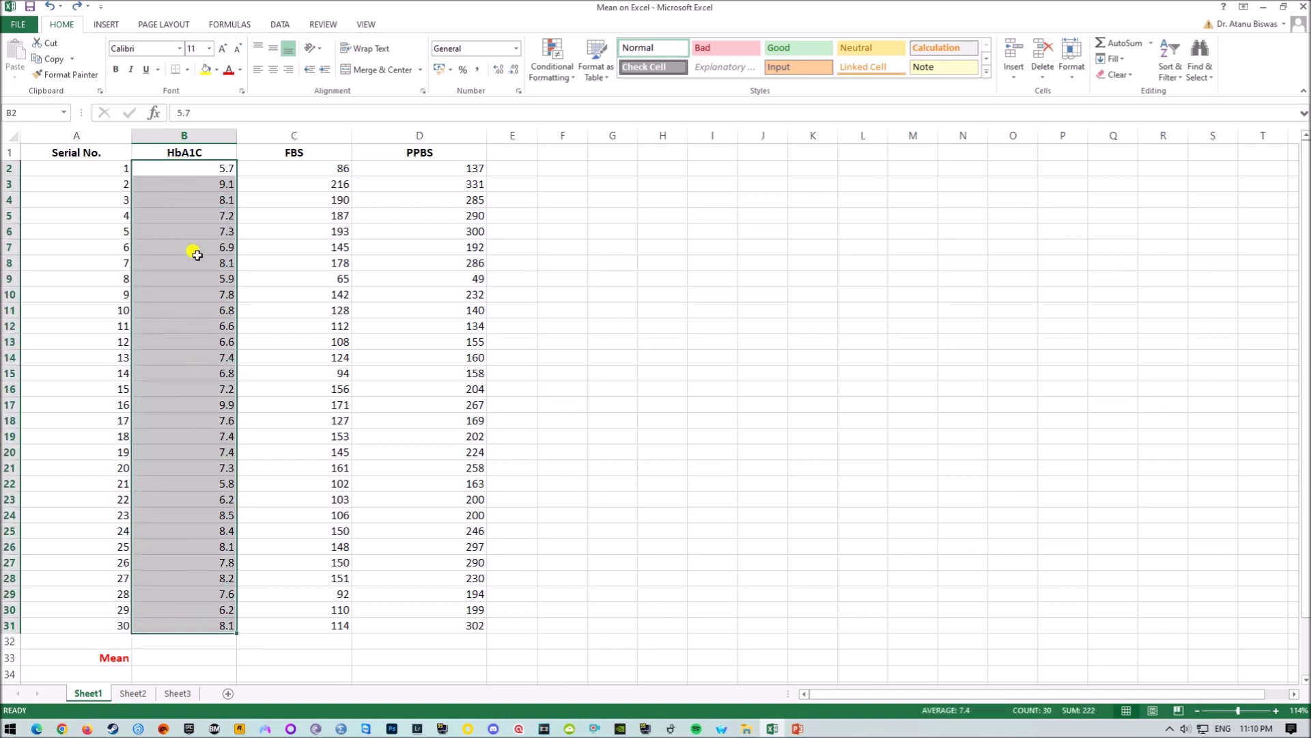
click(196, 168)
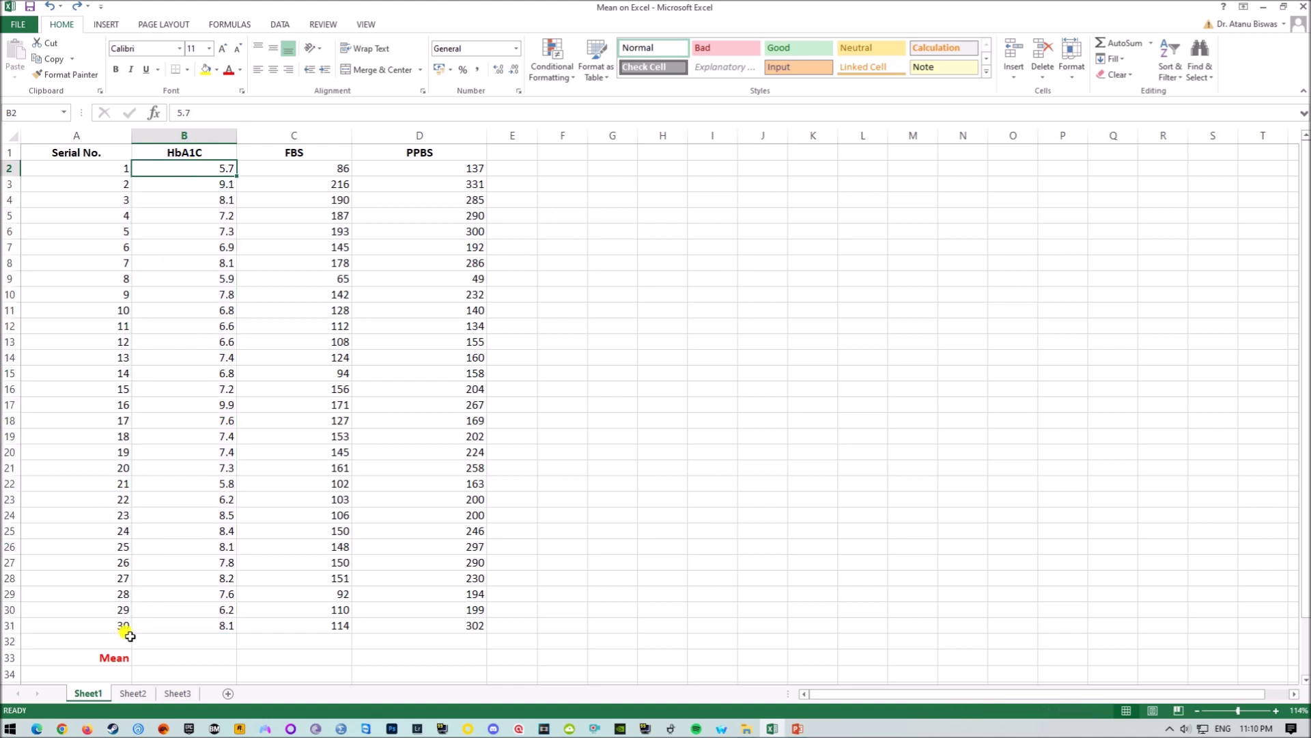
click(164, 626)
click(202, 169)
click(197, 624)
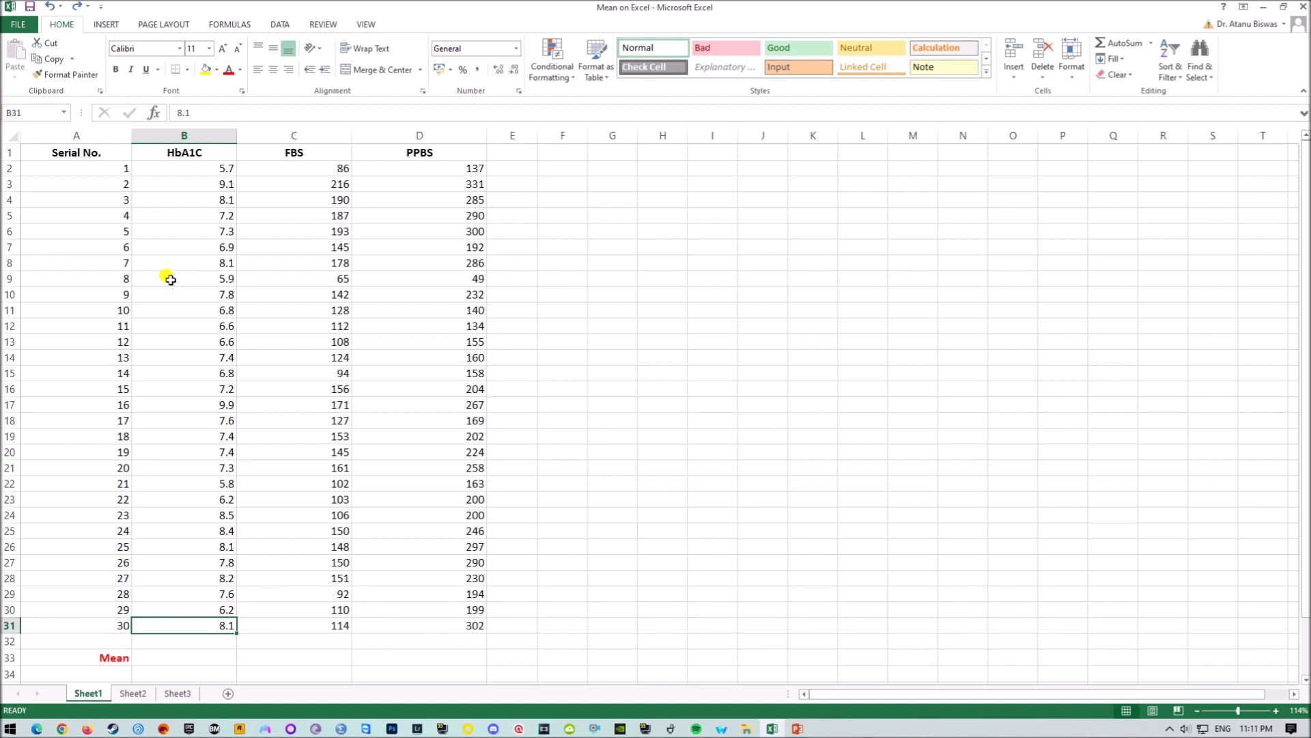
click(293, 167)
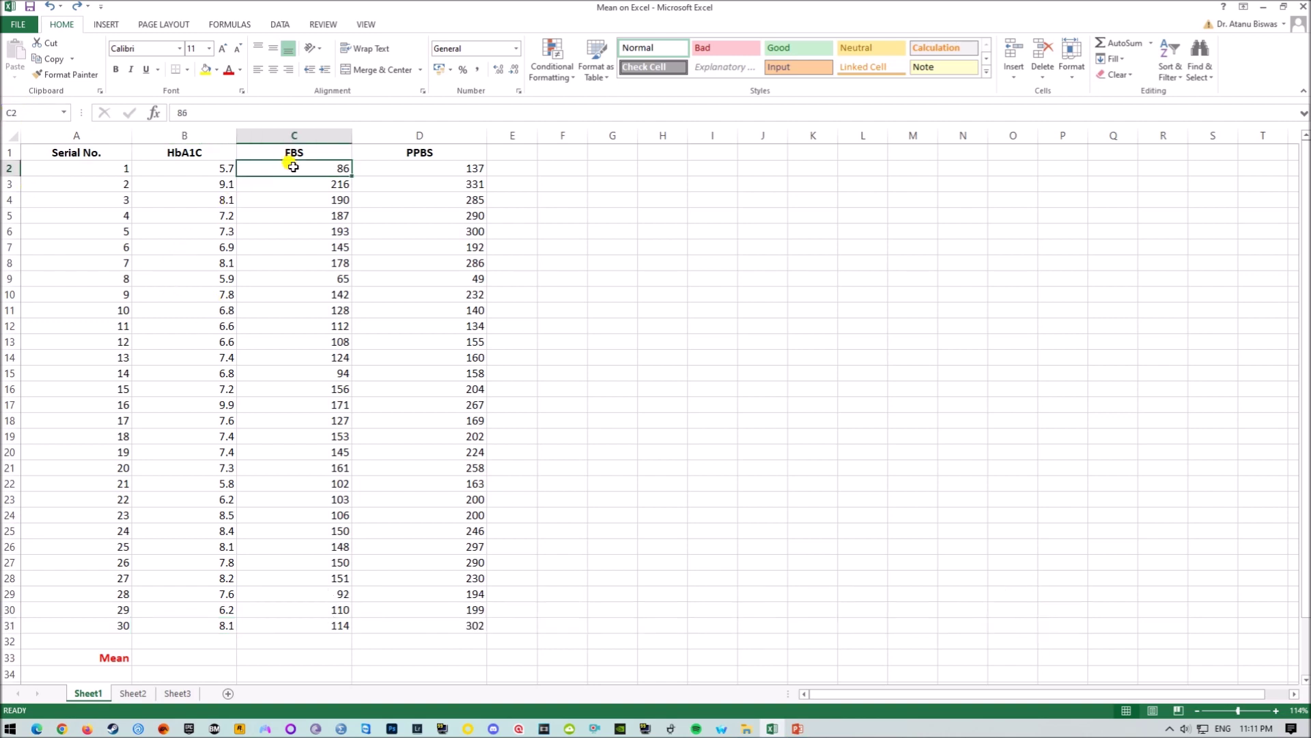
click(307, 626)
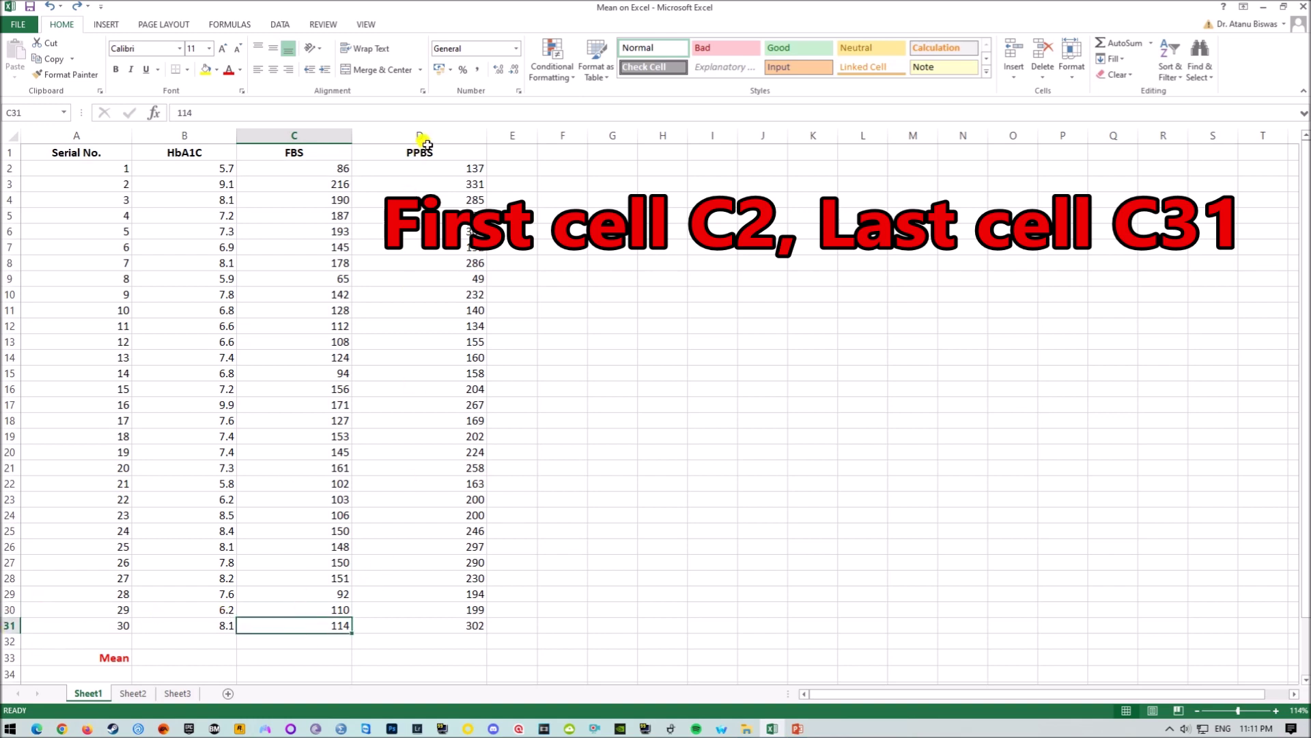
click(448, 171)
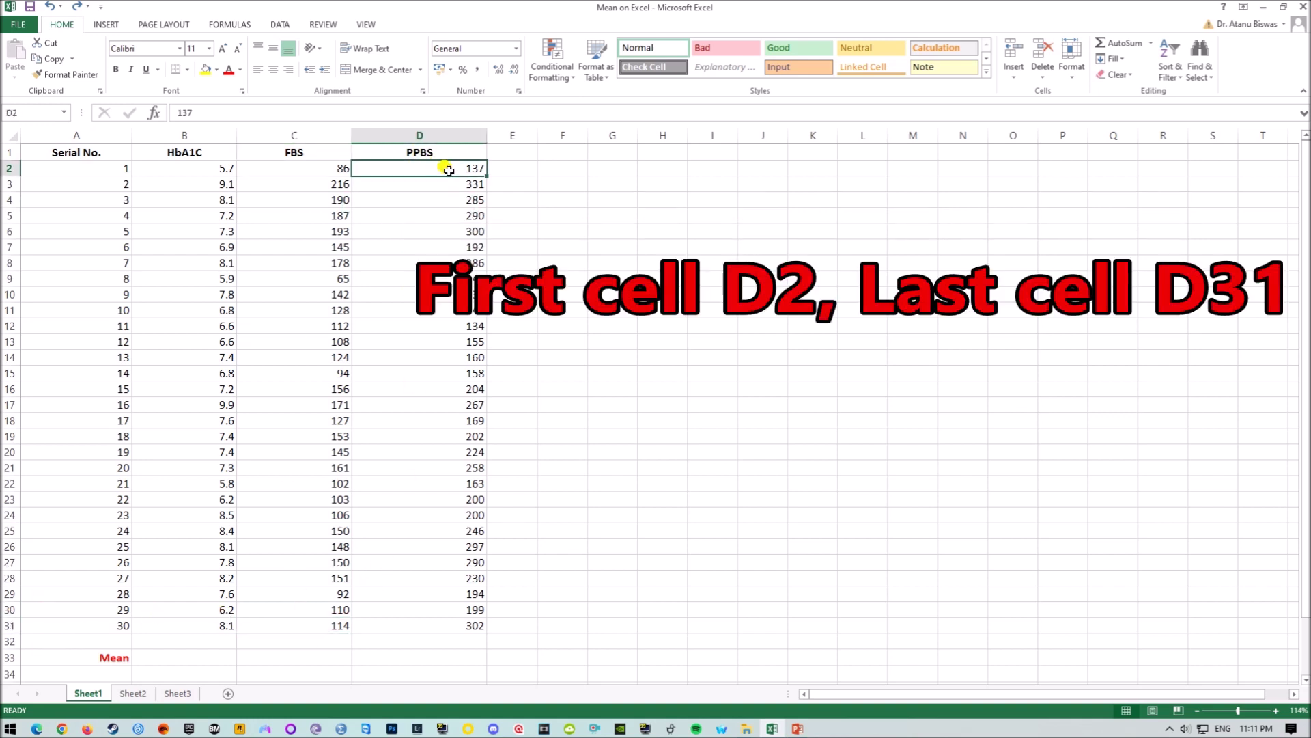
click(449, 623)
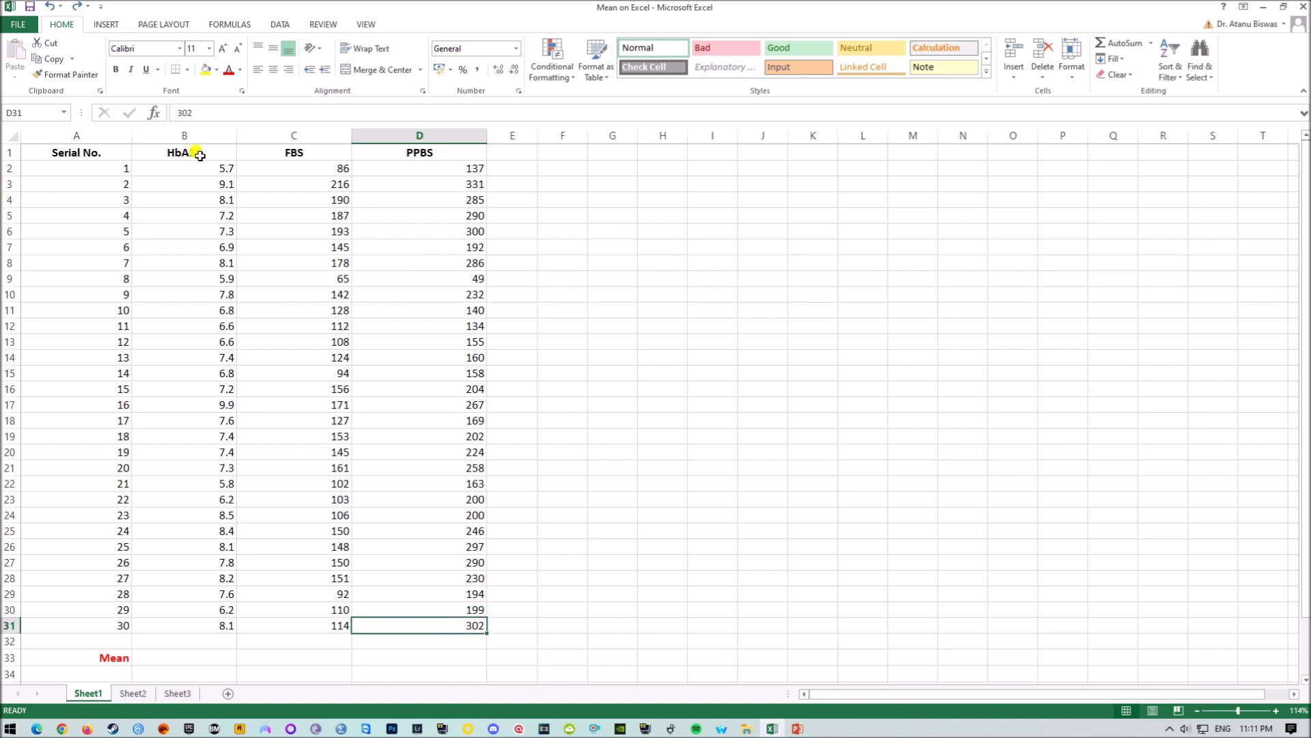
click(185, 657)
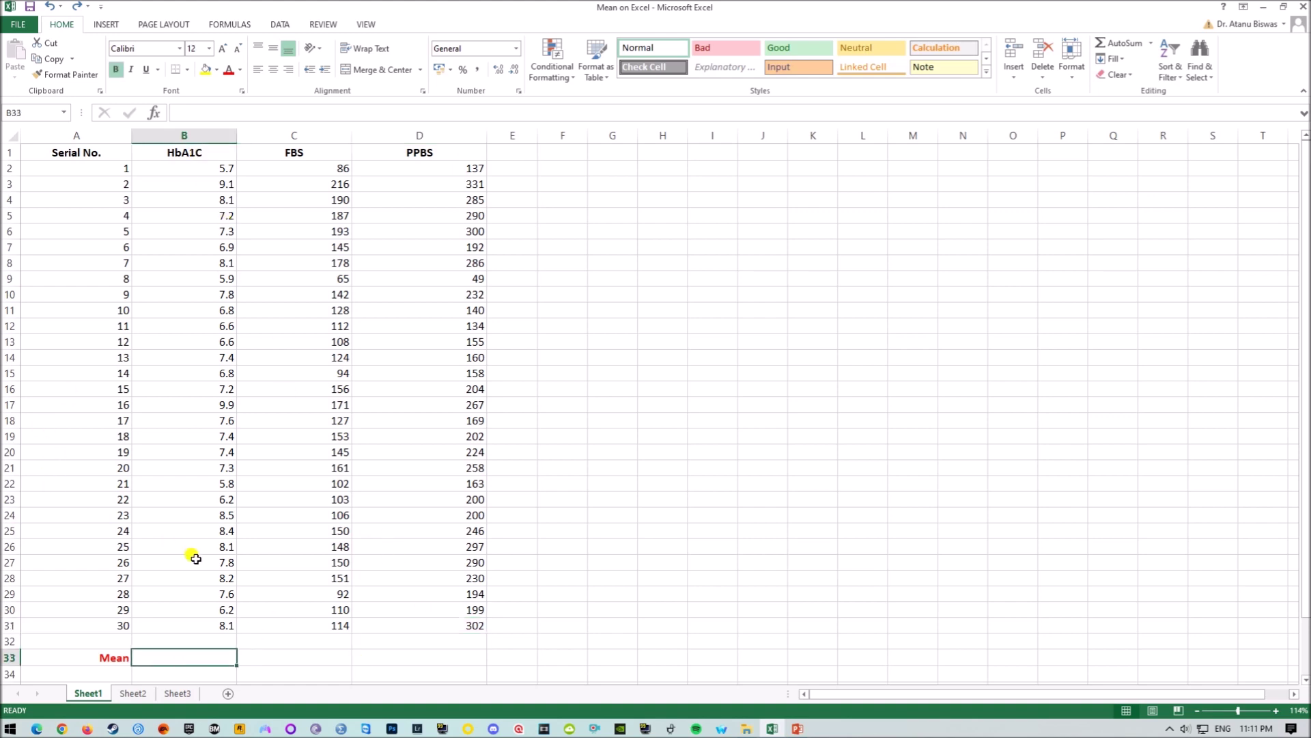
click(278, 661)
click(407, 656)
click(219, 654)
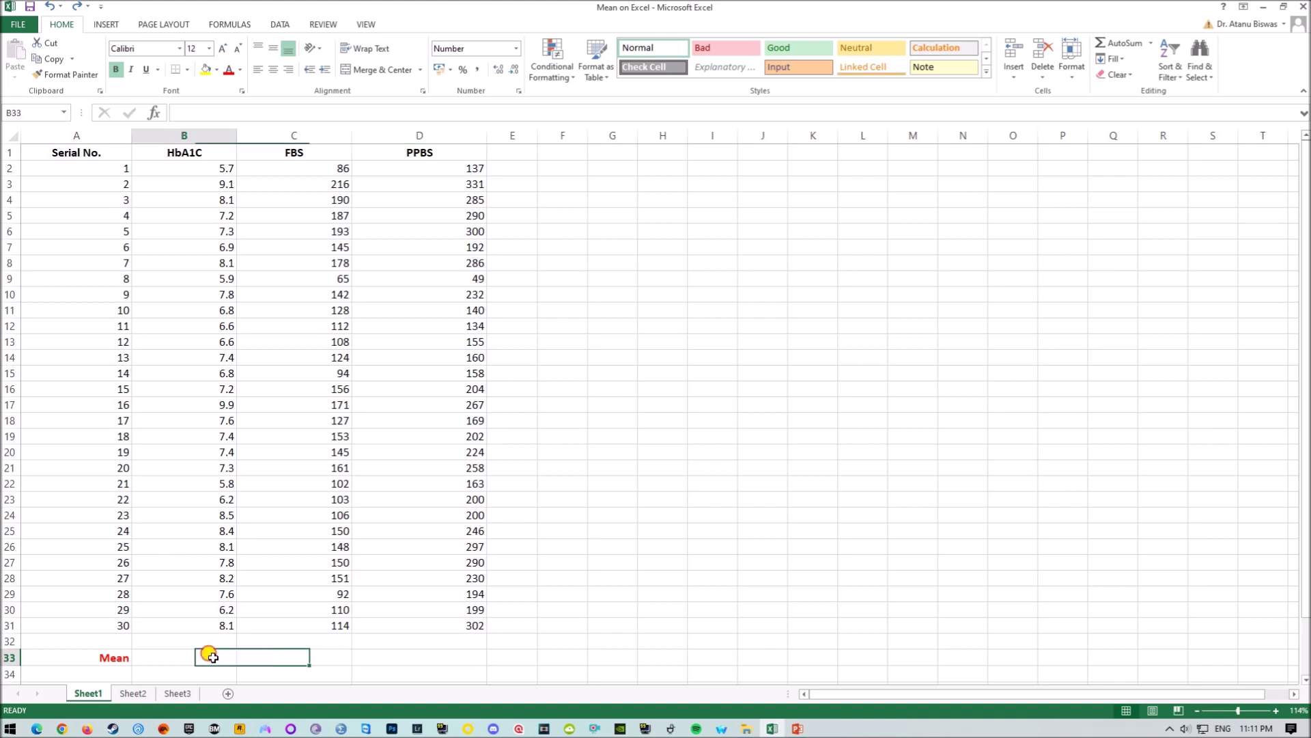
click(704, 353)
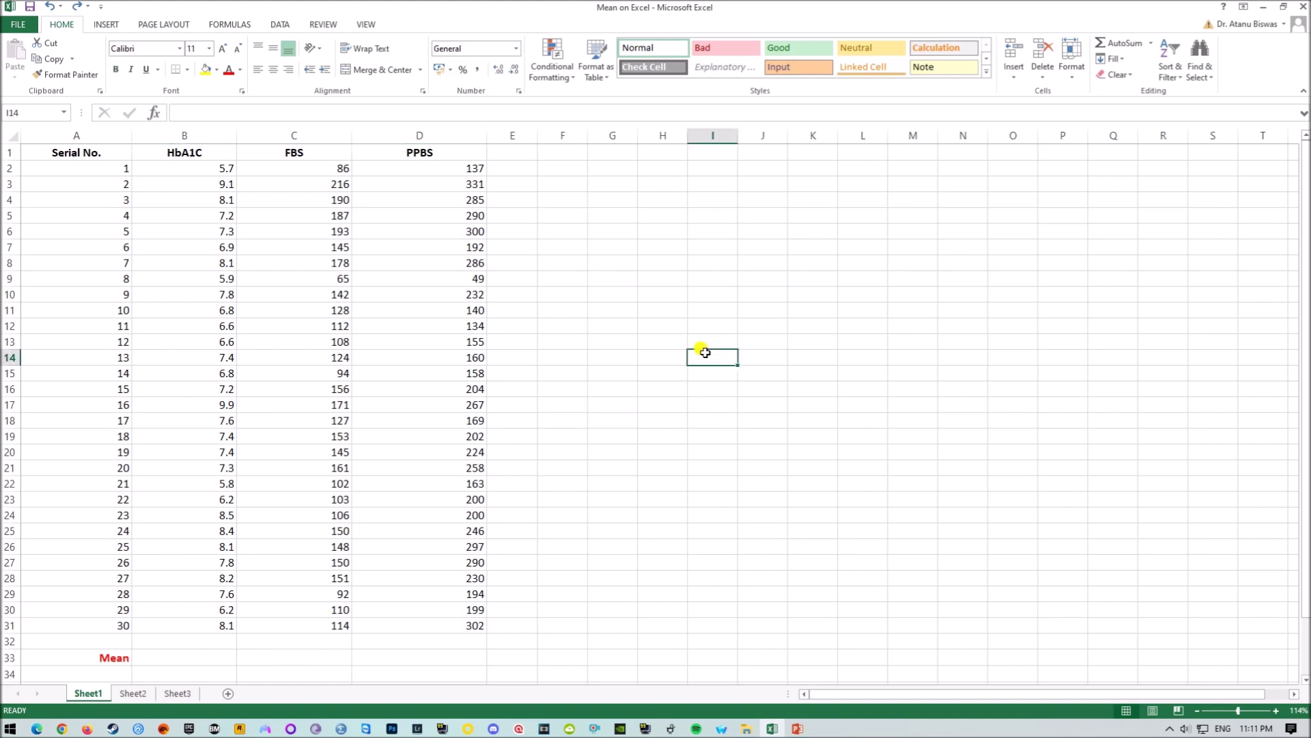
- Calculate the HbA1C mean in cell B33 with the formula =AVERAGE(B2:B31)
click(199, 656)
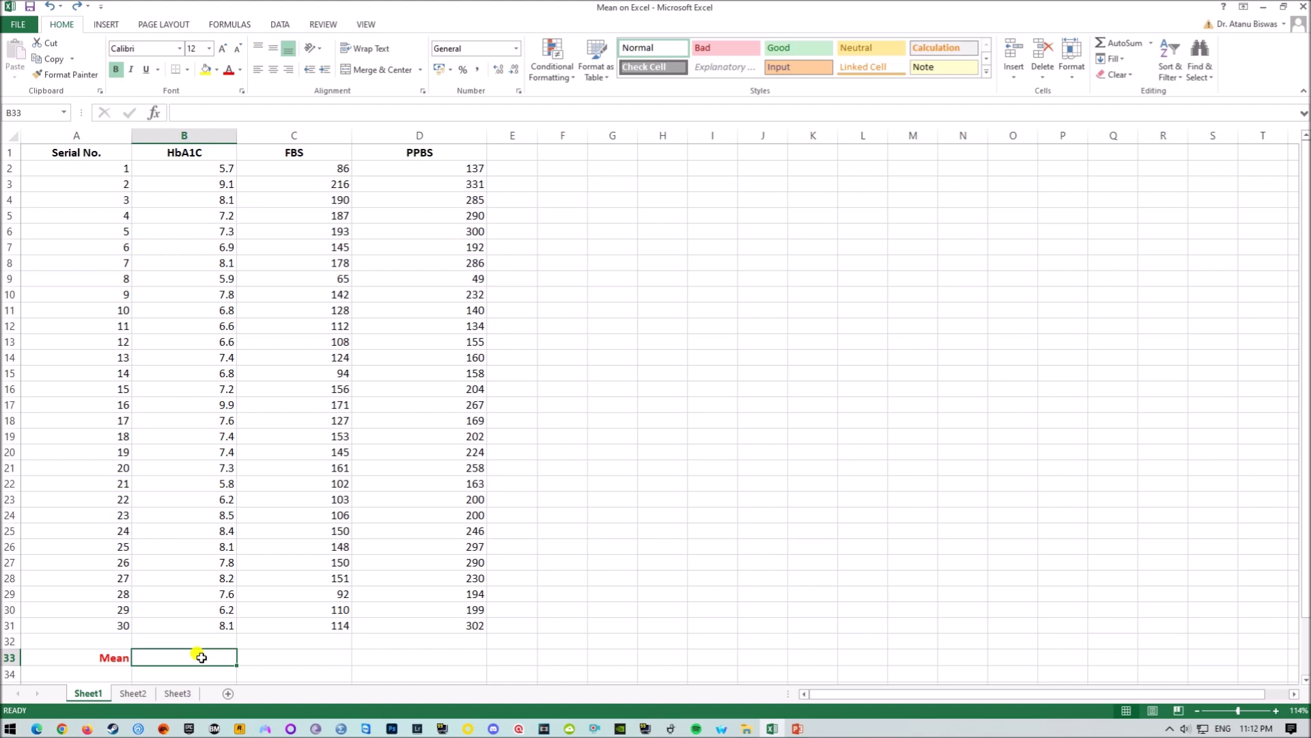
text(=)
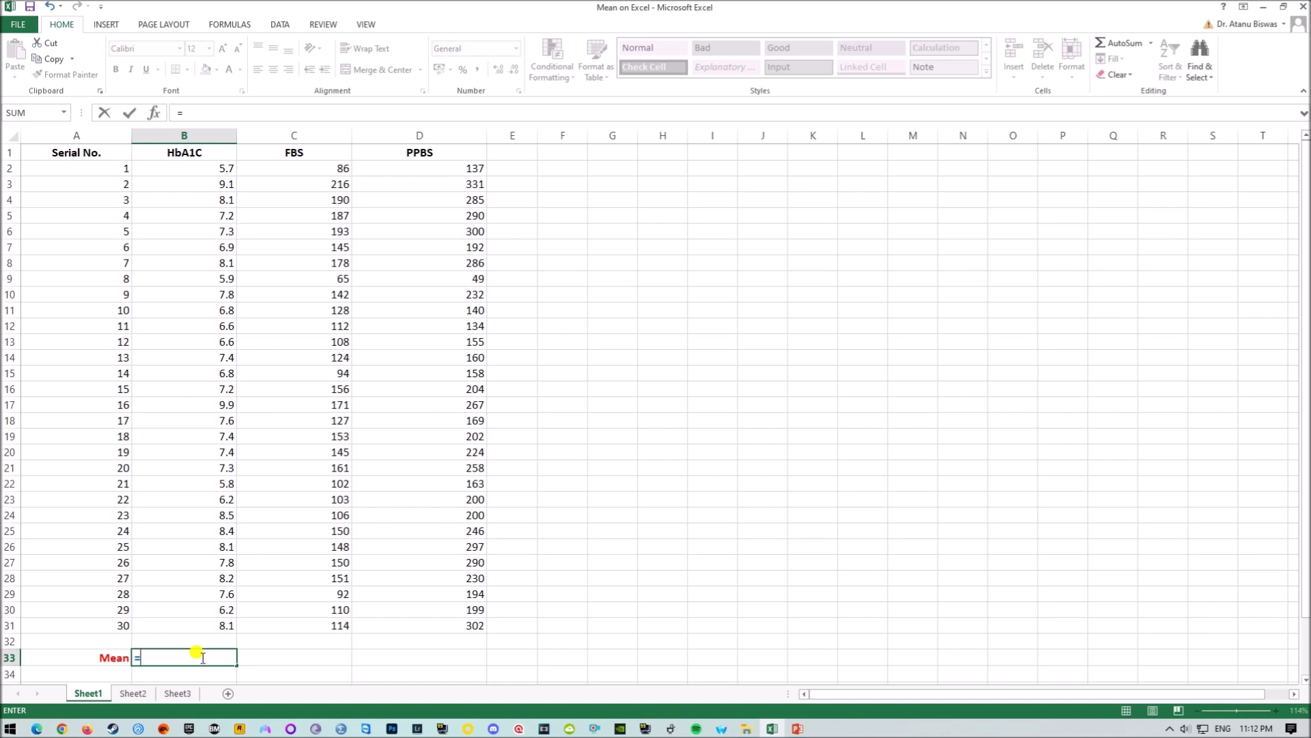
text(Ave)
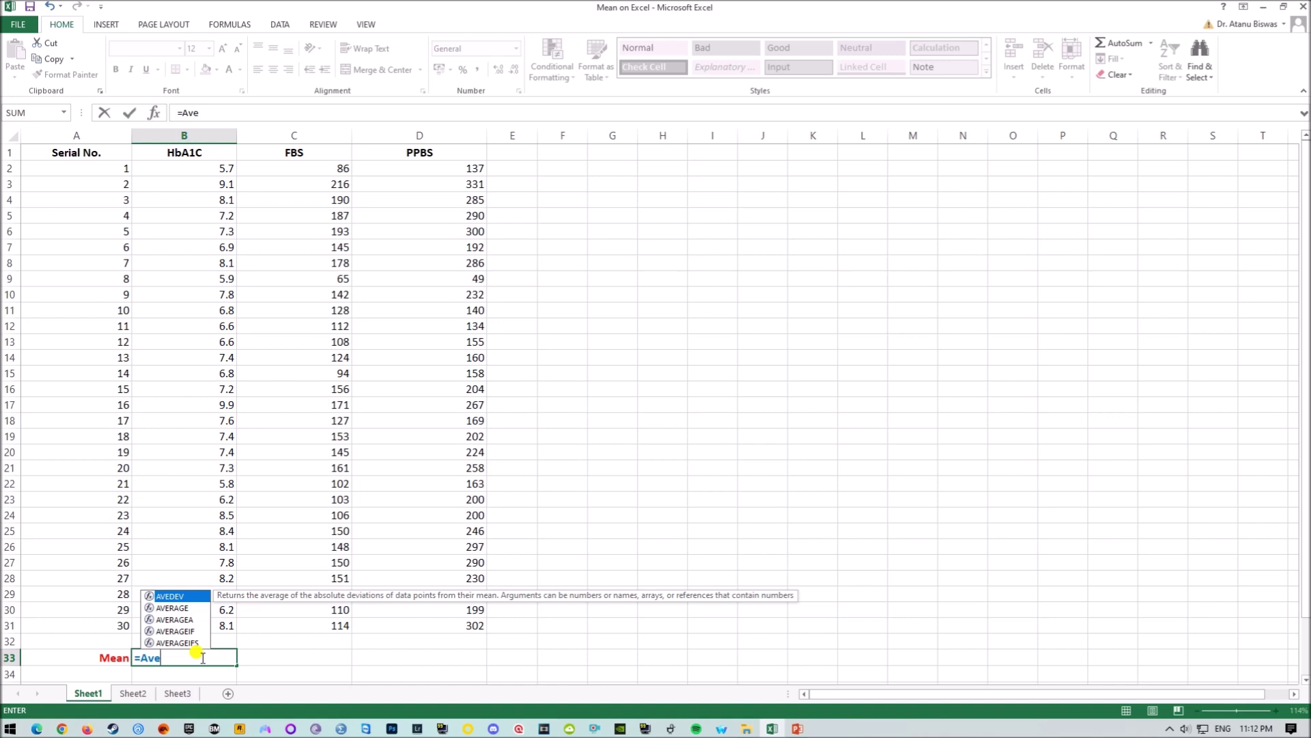
double_click(176, 608)
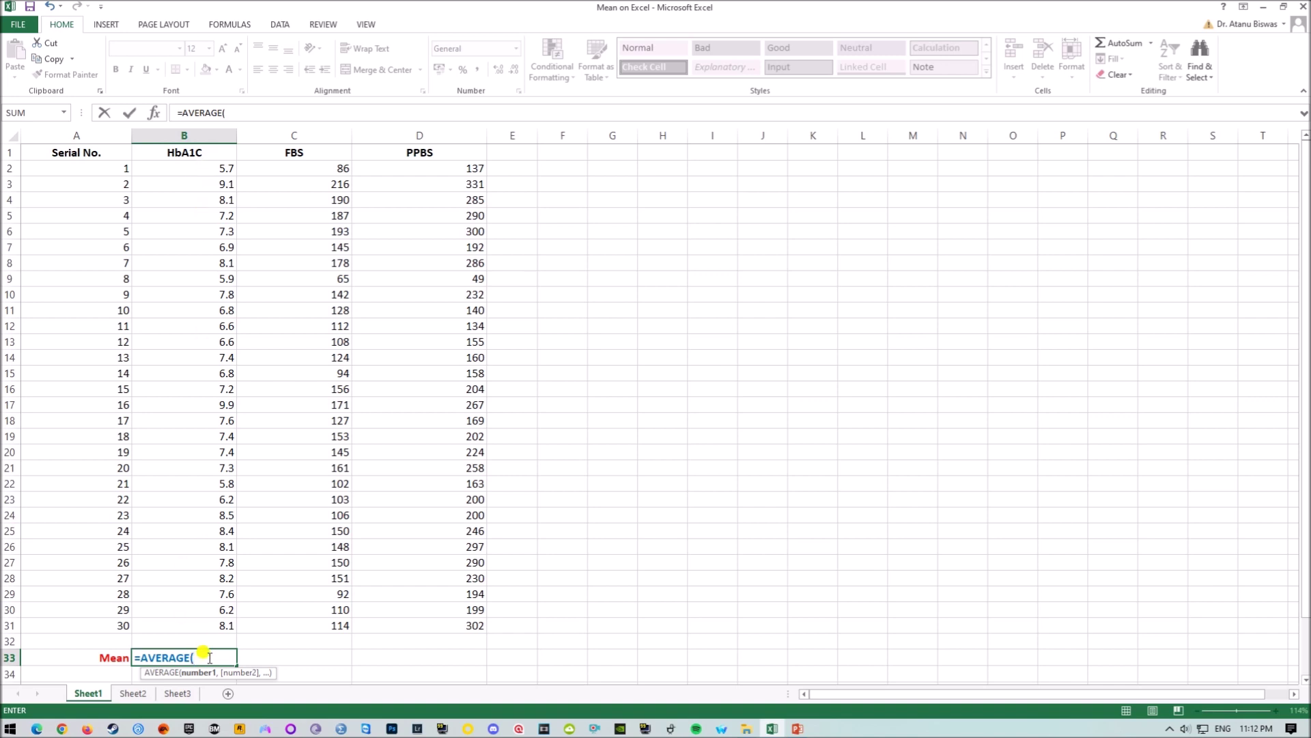
text(B2)
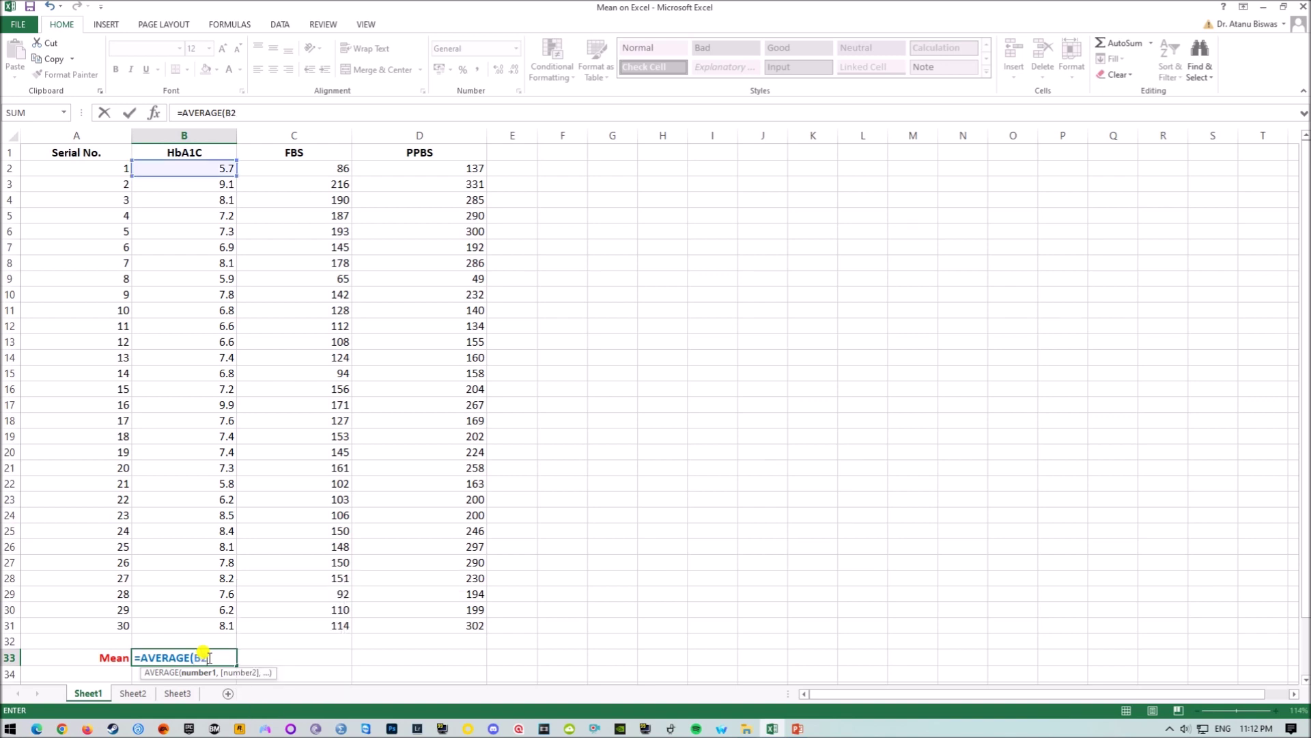
text(:)
text(B31)
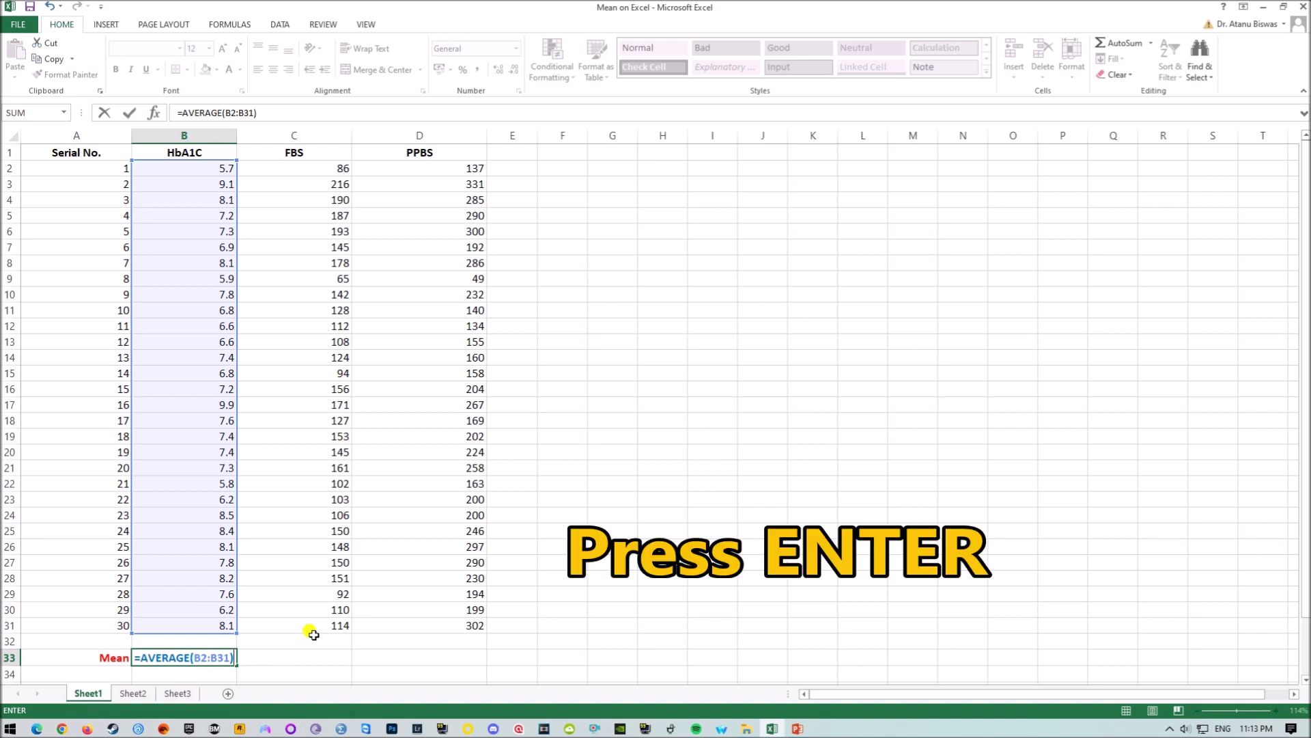
key(Return)
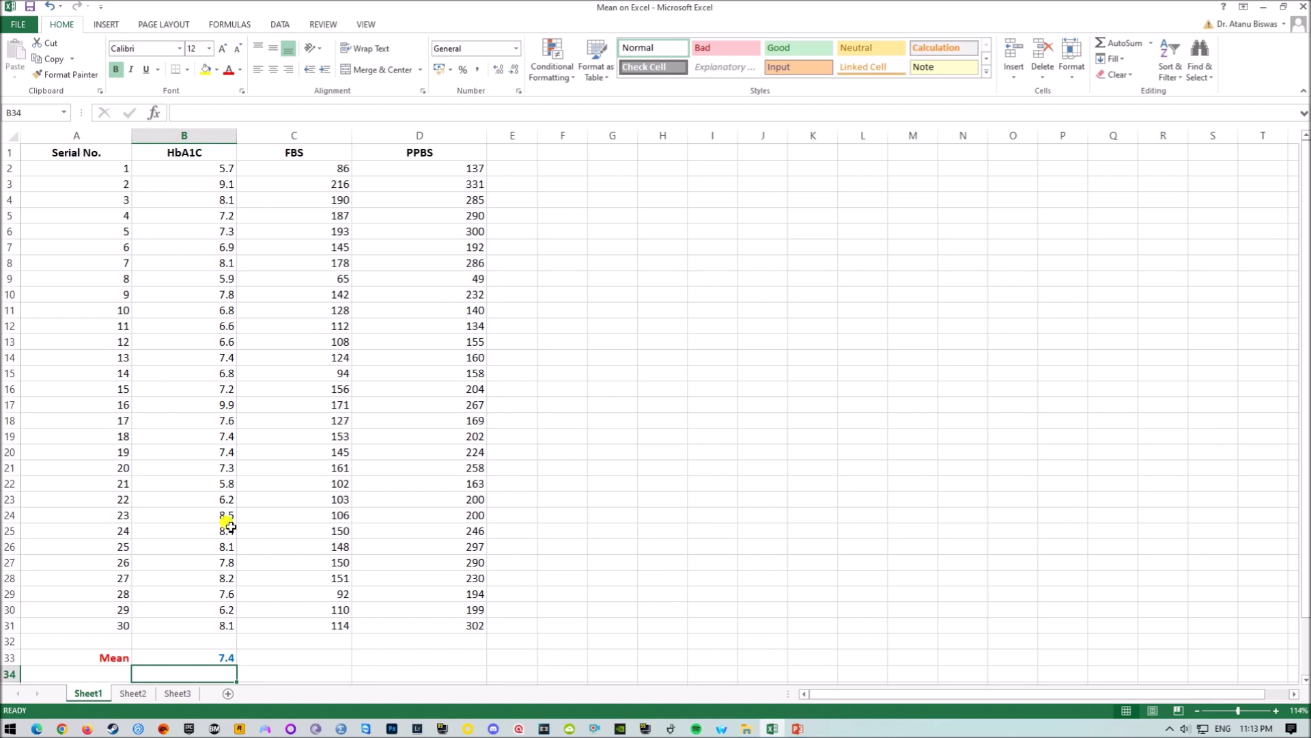
click(223, 659)
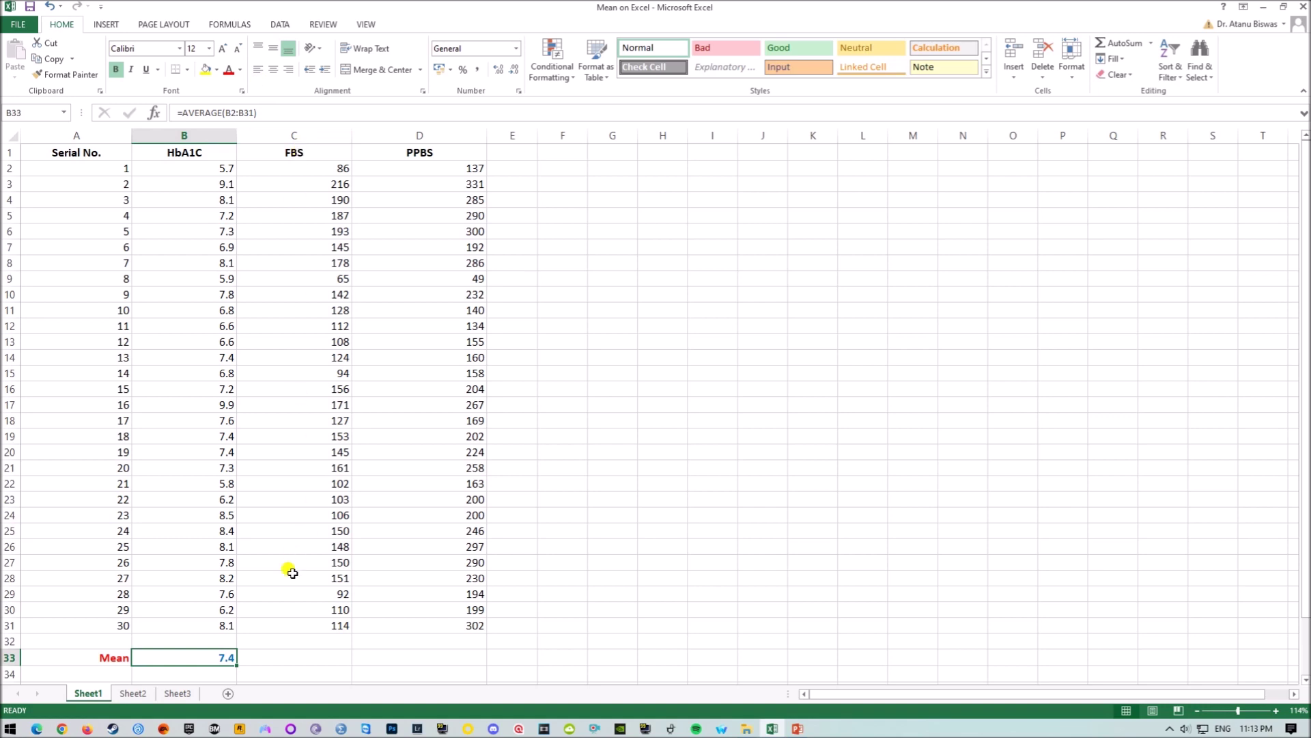
- Calculate the FBS mean in cell C33 with the formula =Average(C2:C31)
click(281, 654)
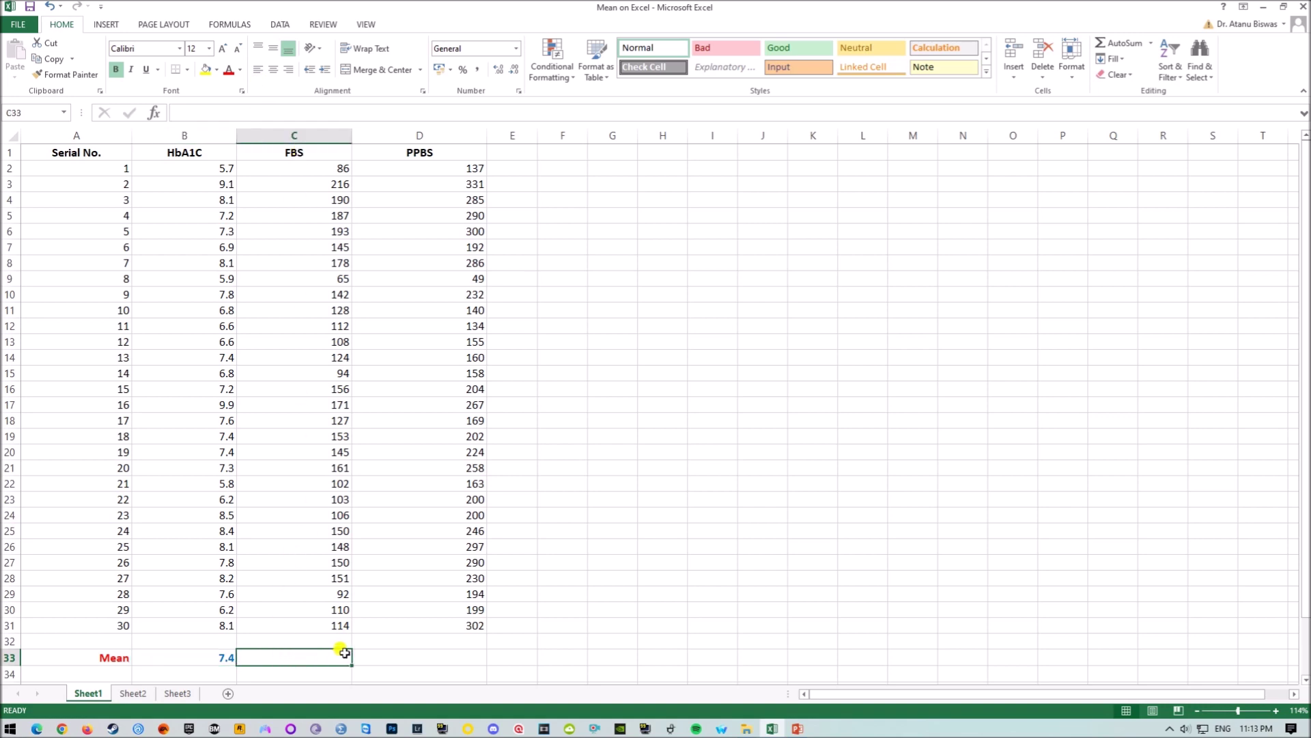
text(=)
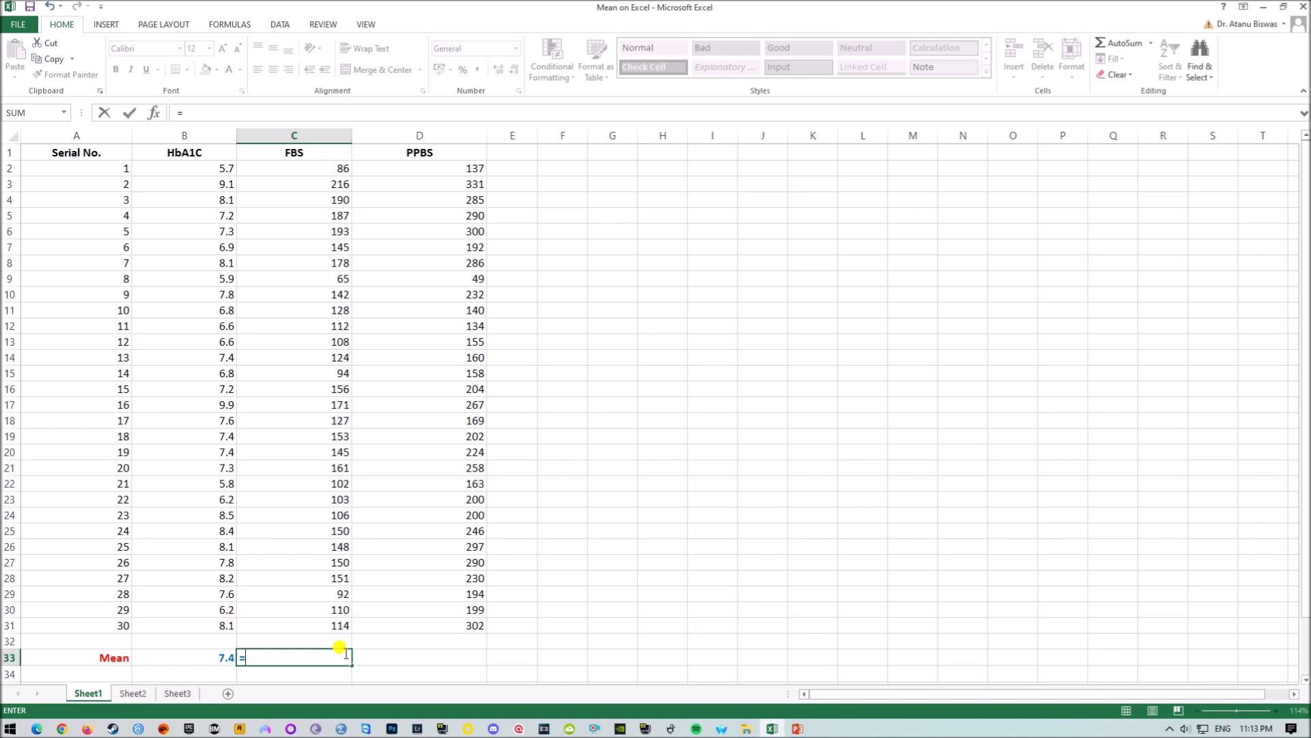
text(Avera)
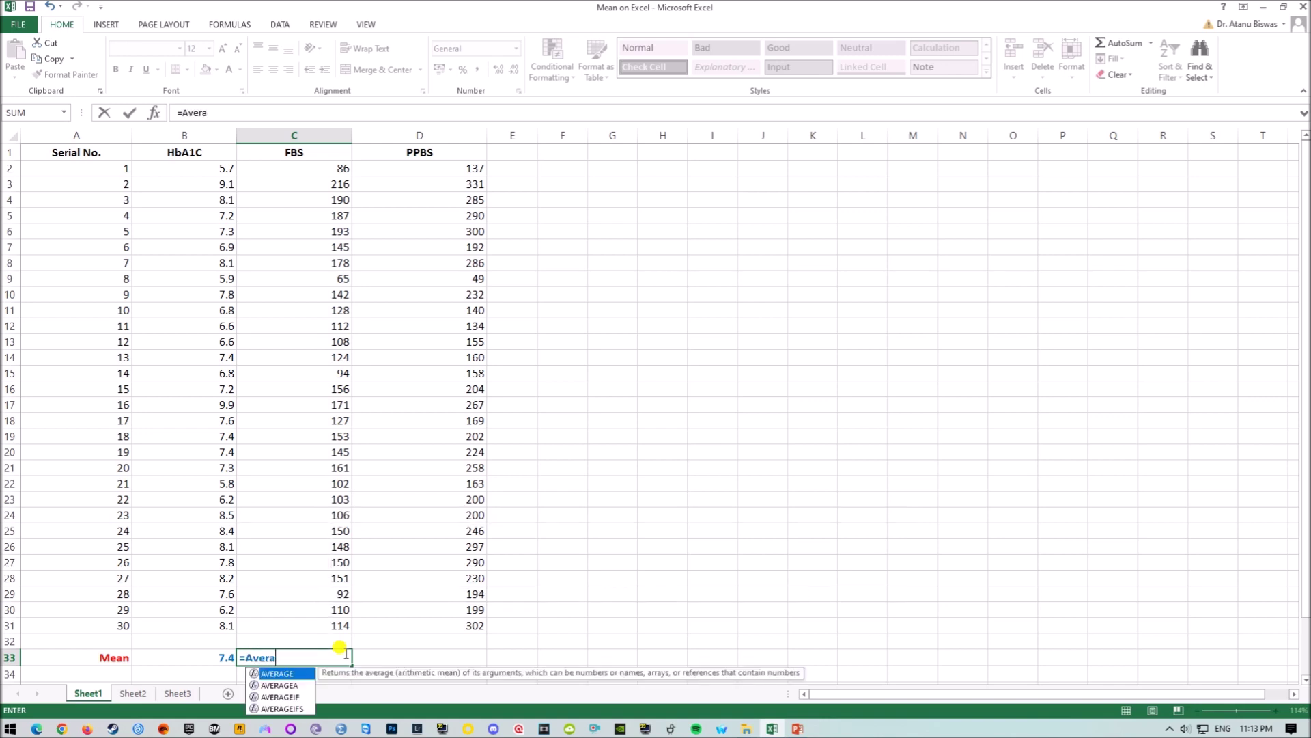
text(ge)
text(()
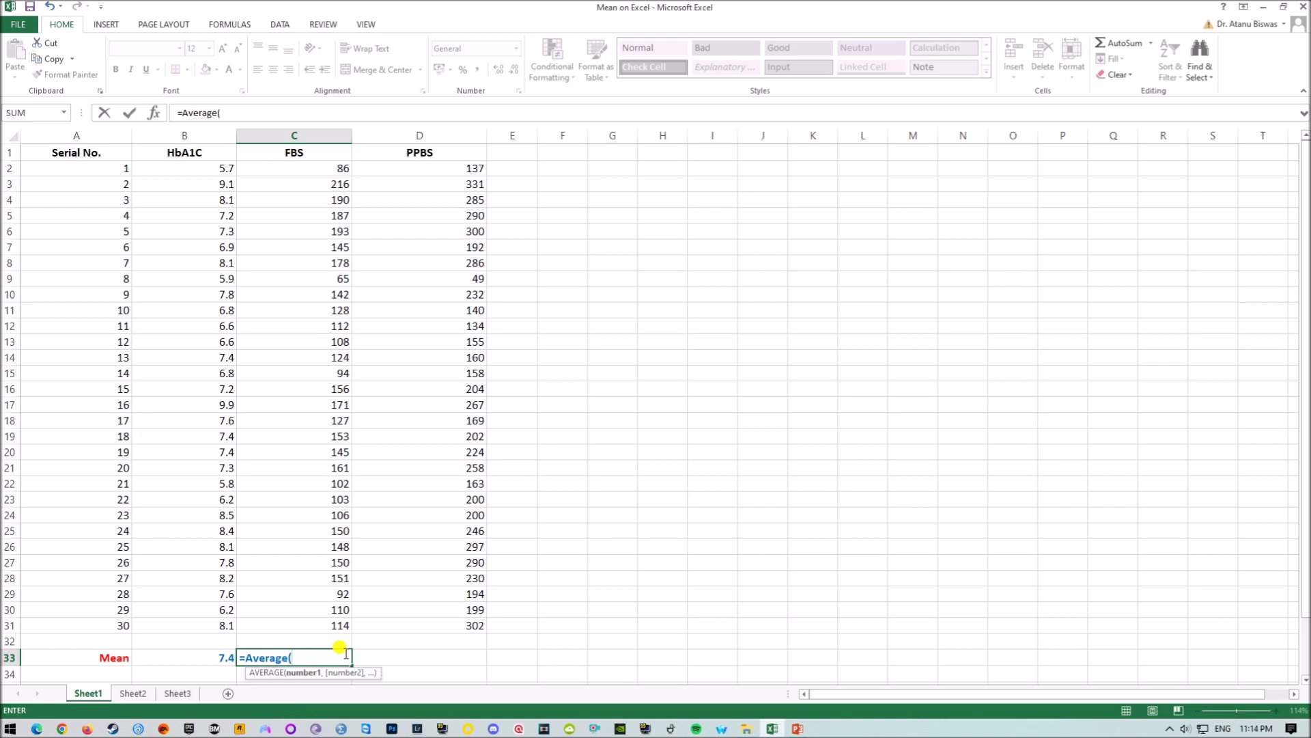
text(C2:C31)
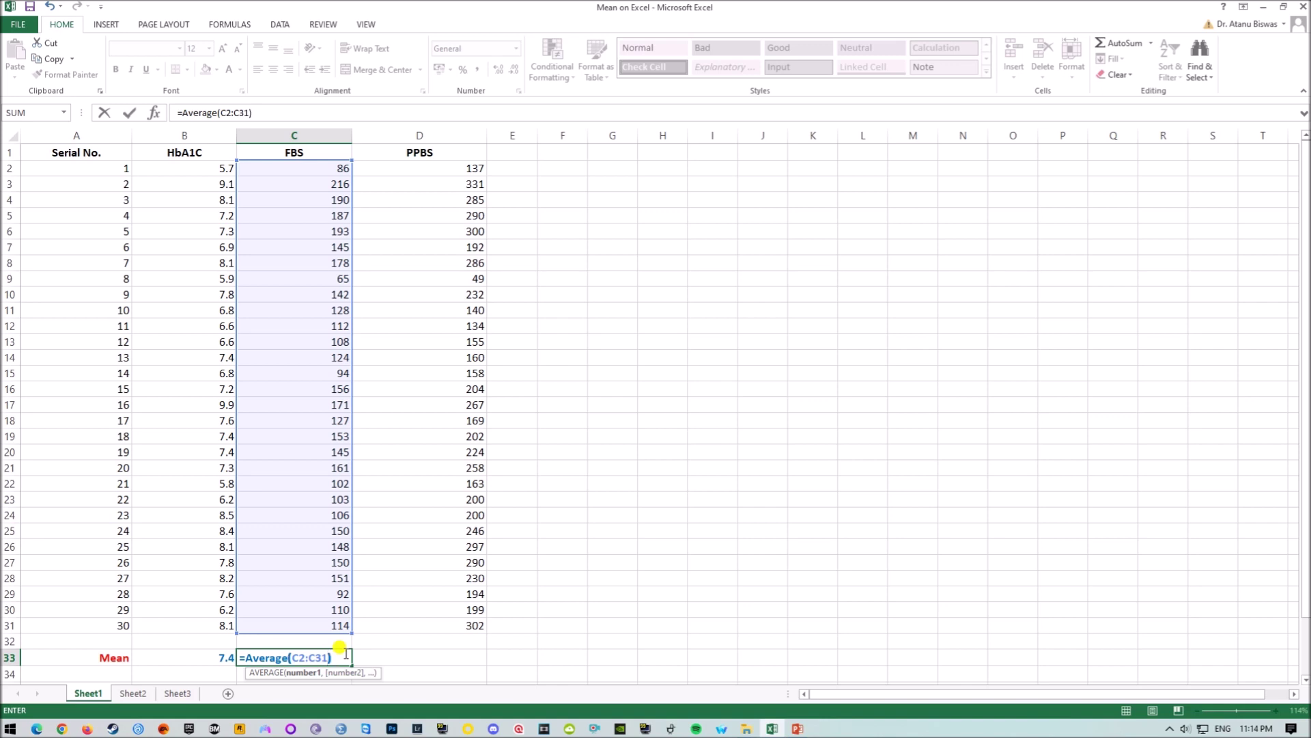
text())
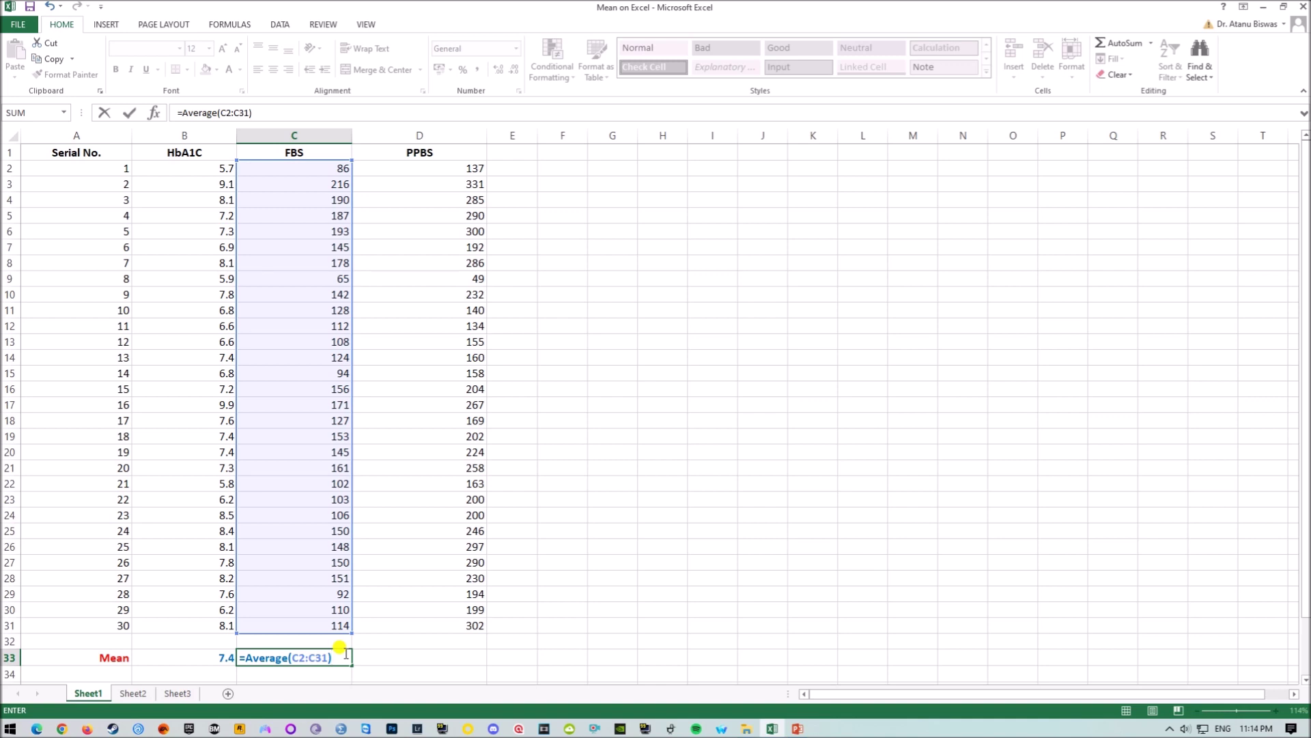
key(Return)
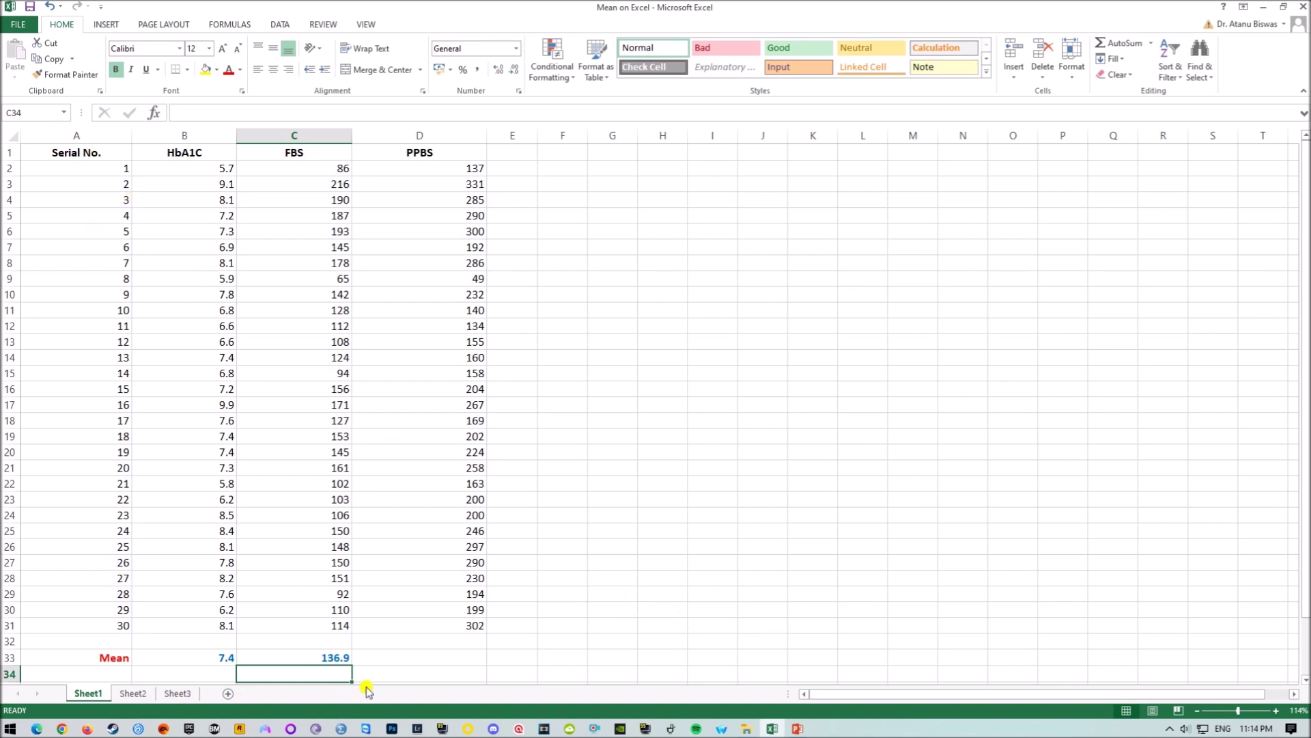
- Calculate the PPBS mean in cell D33 with the formula =average(D2:D31)
click(391, 658)
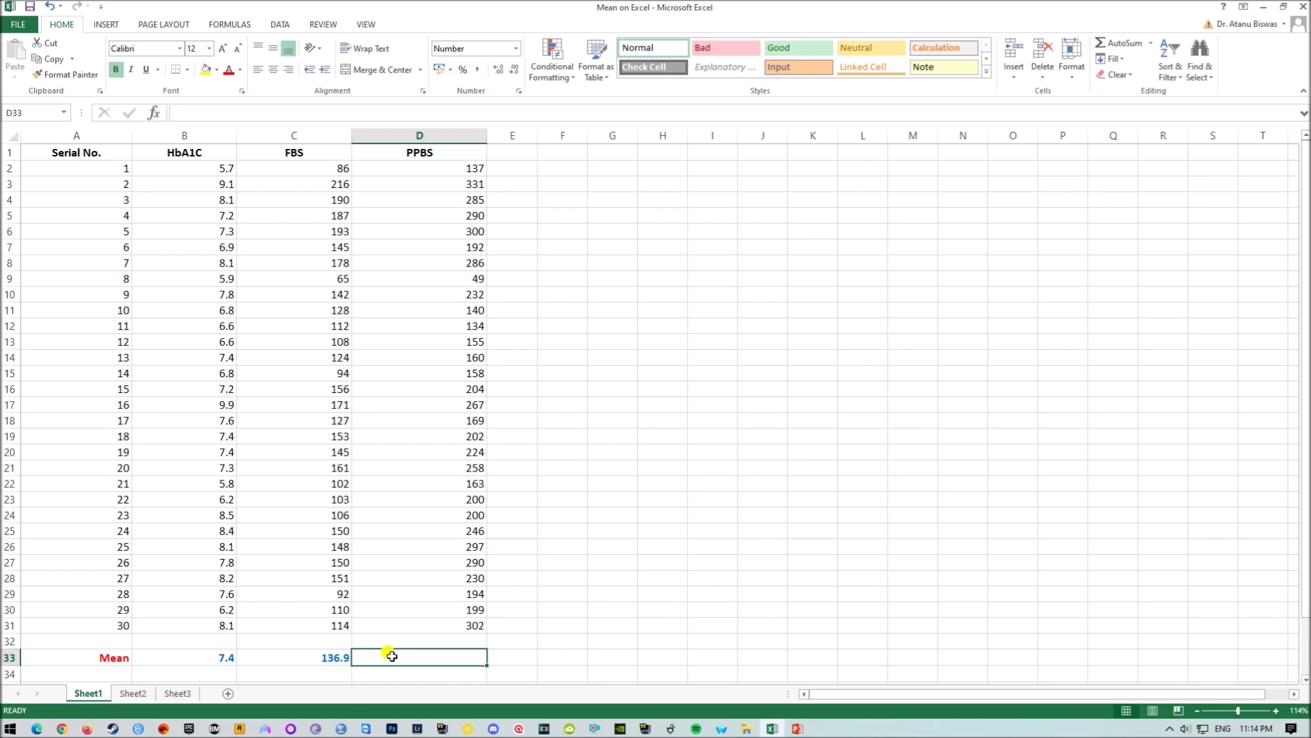
text(=)
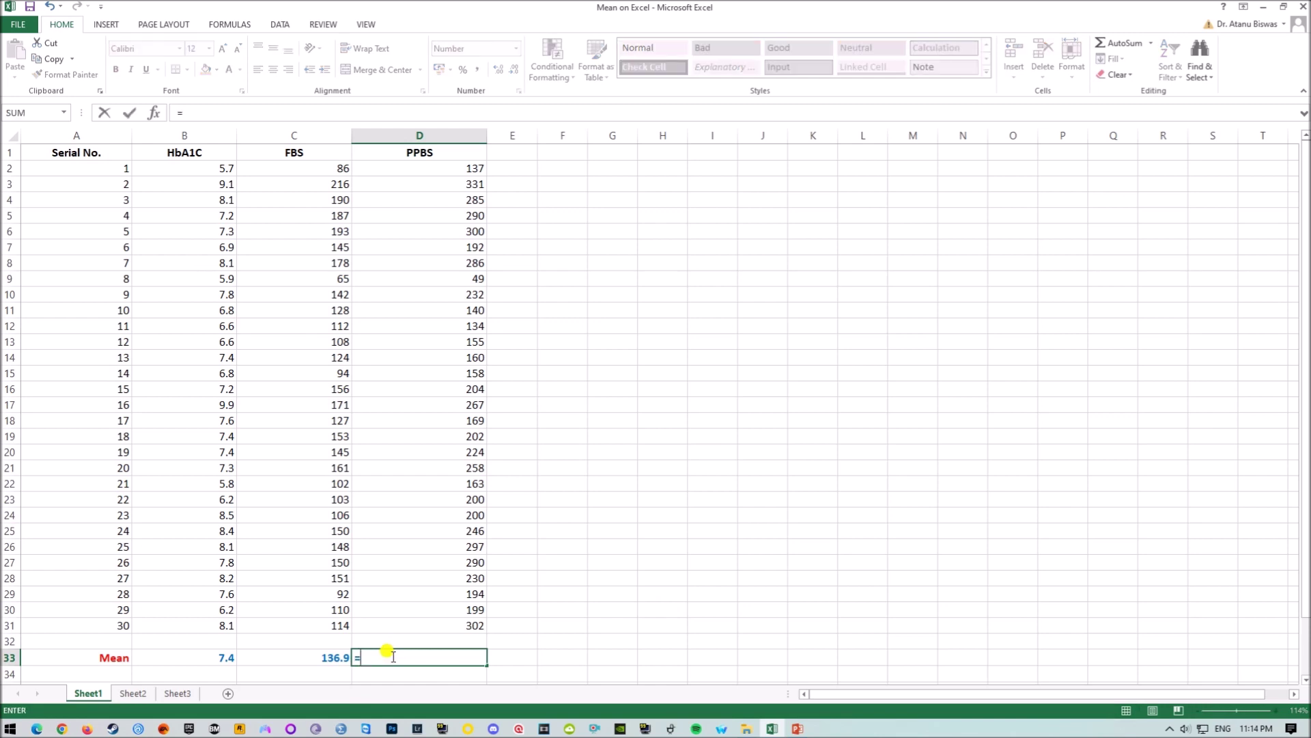
text(average)
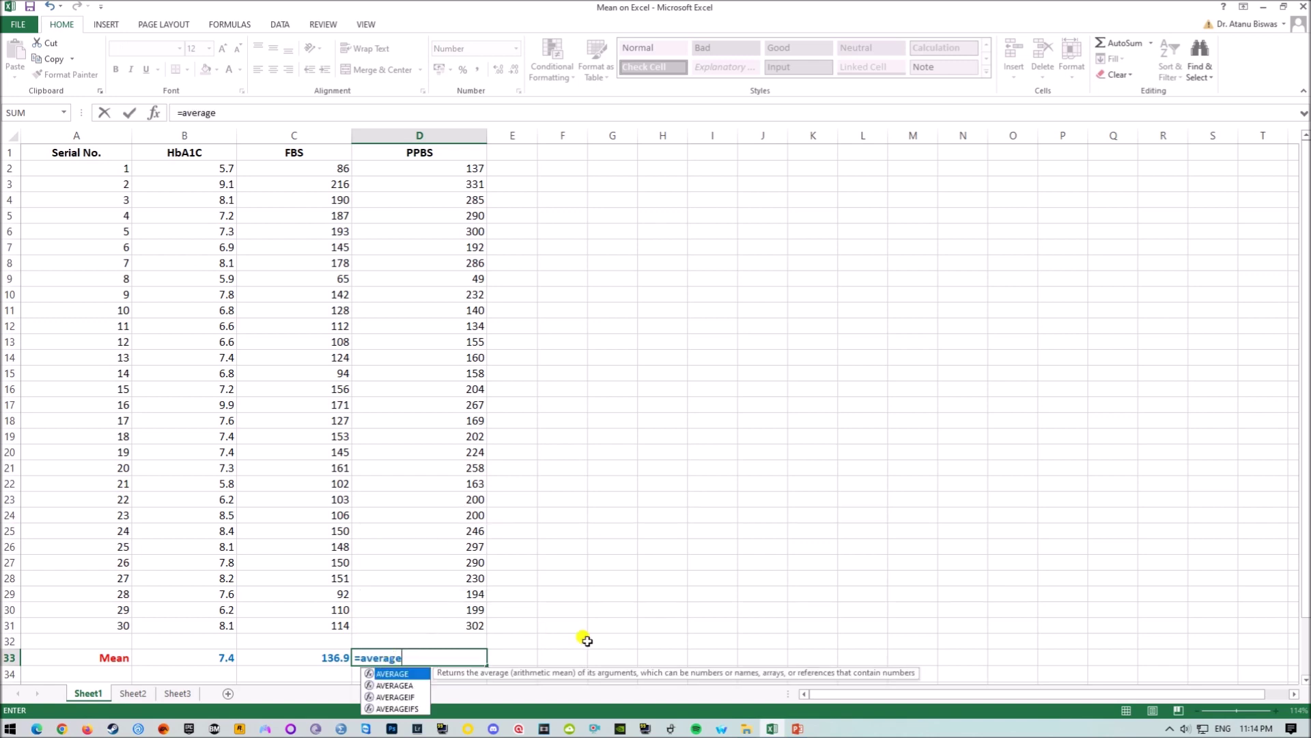
text(()
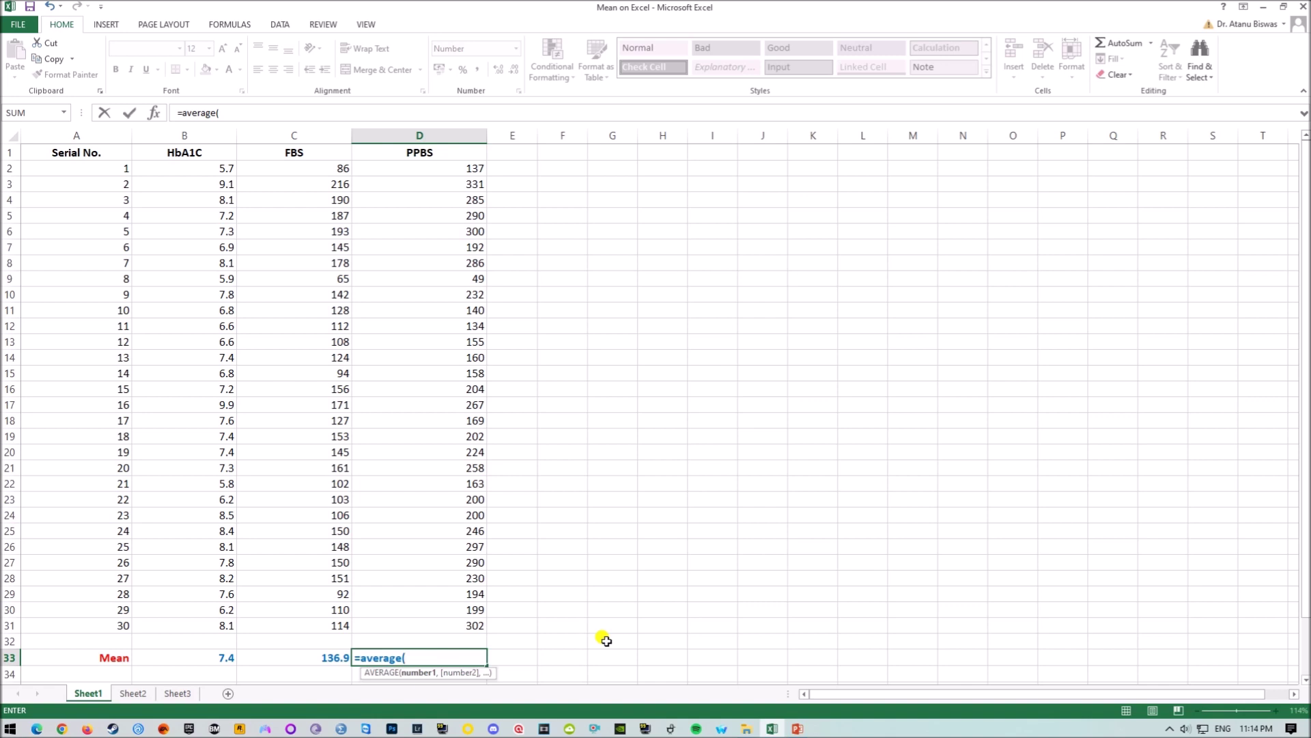
text(D2)
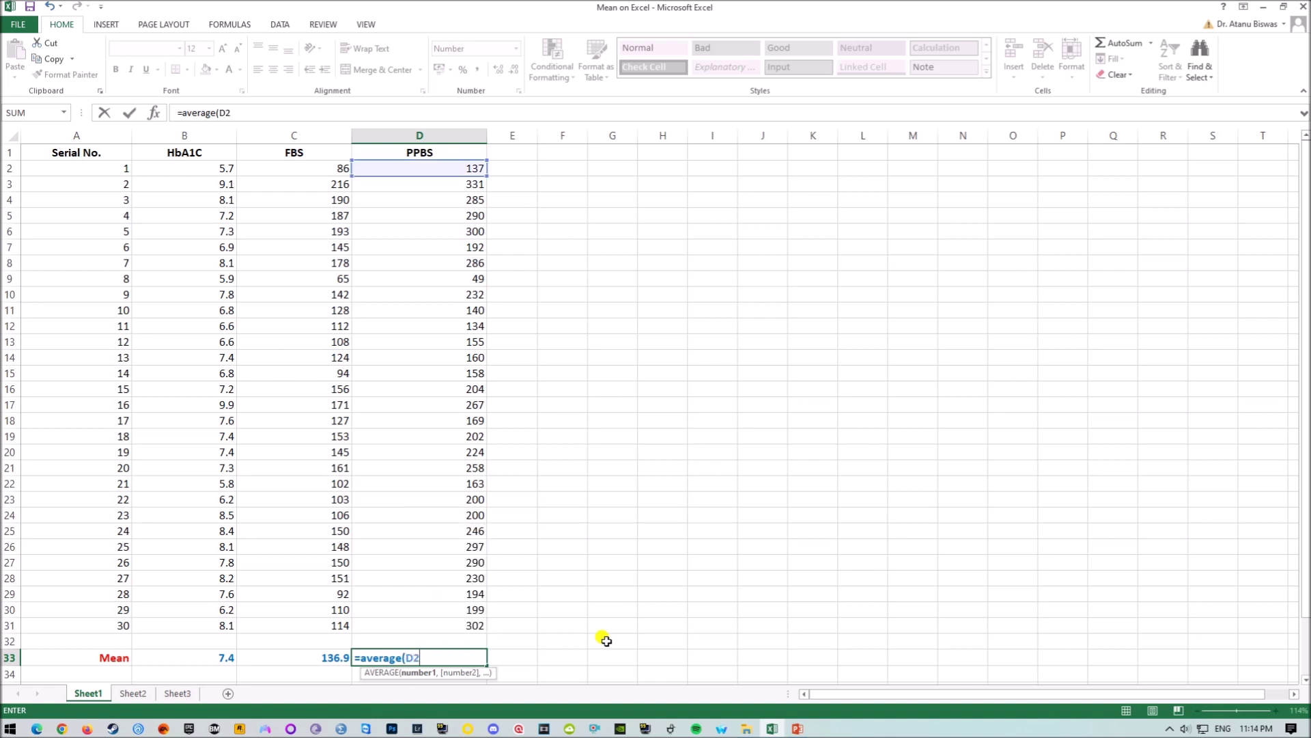
text(:D31)
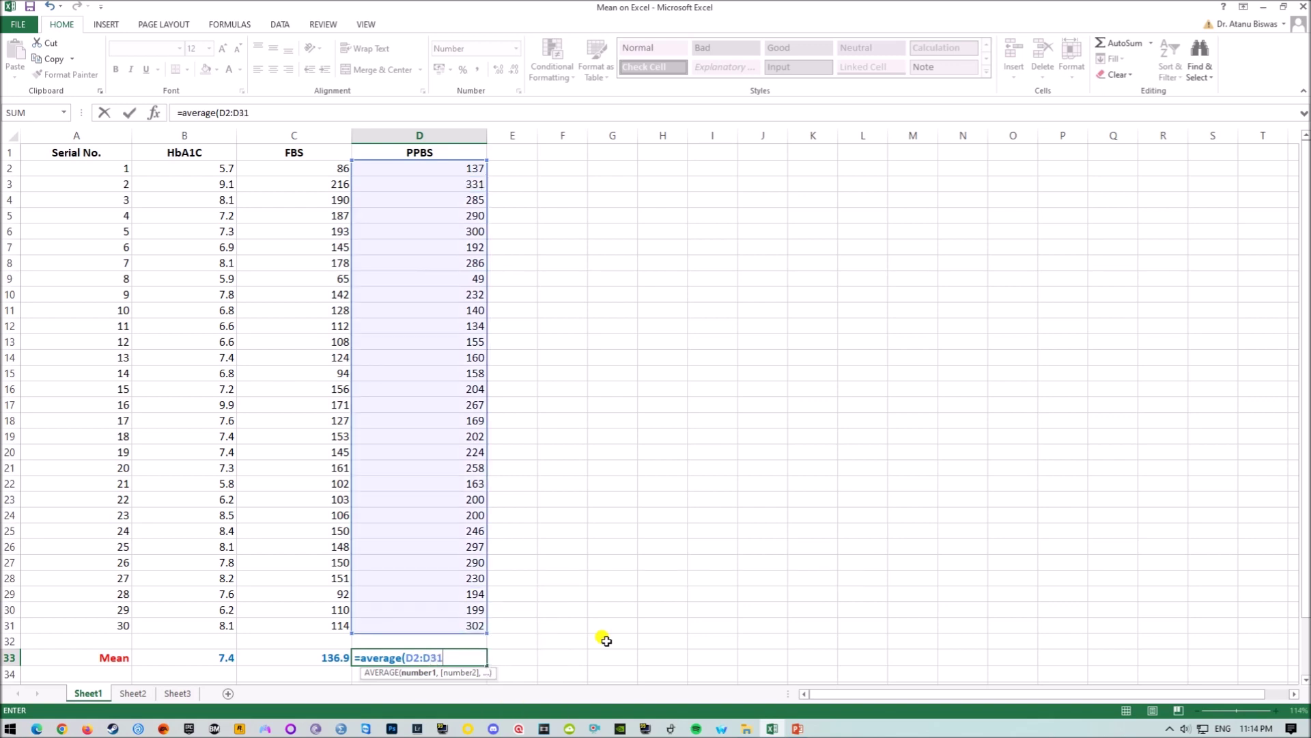
text())
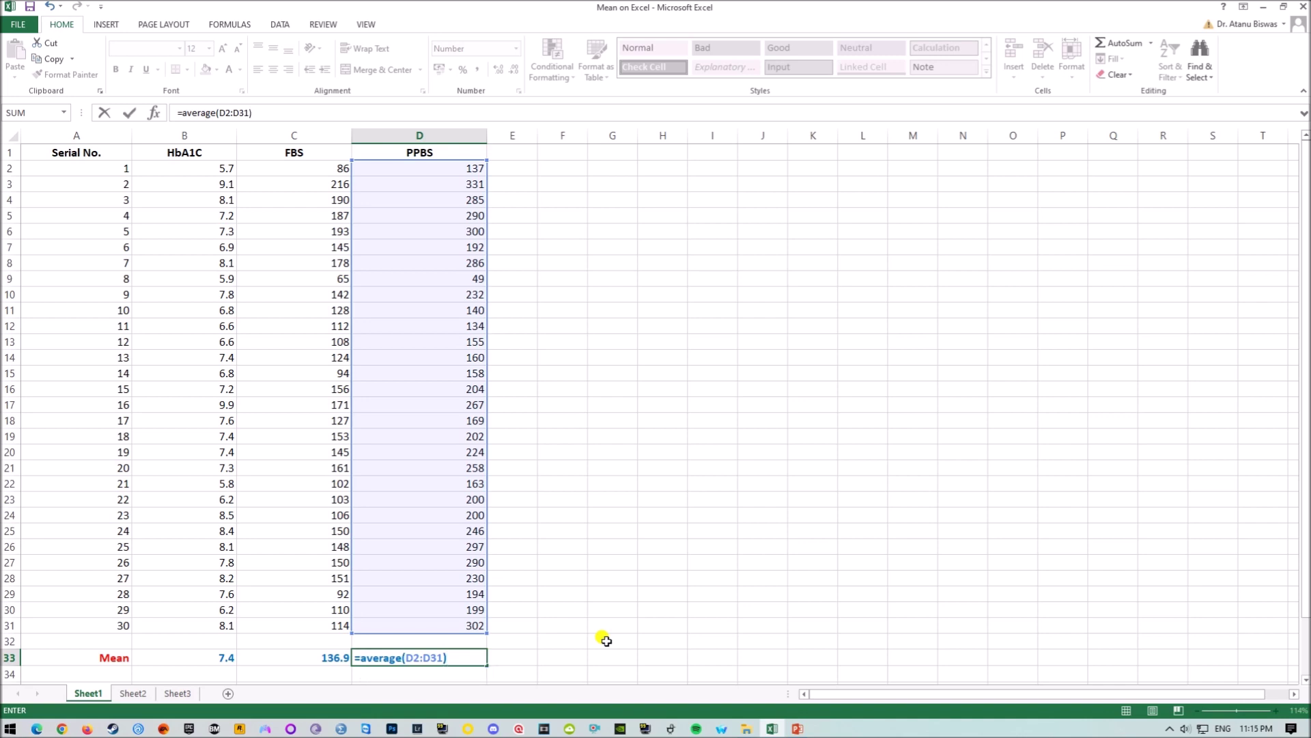
key(Return)
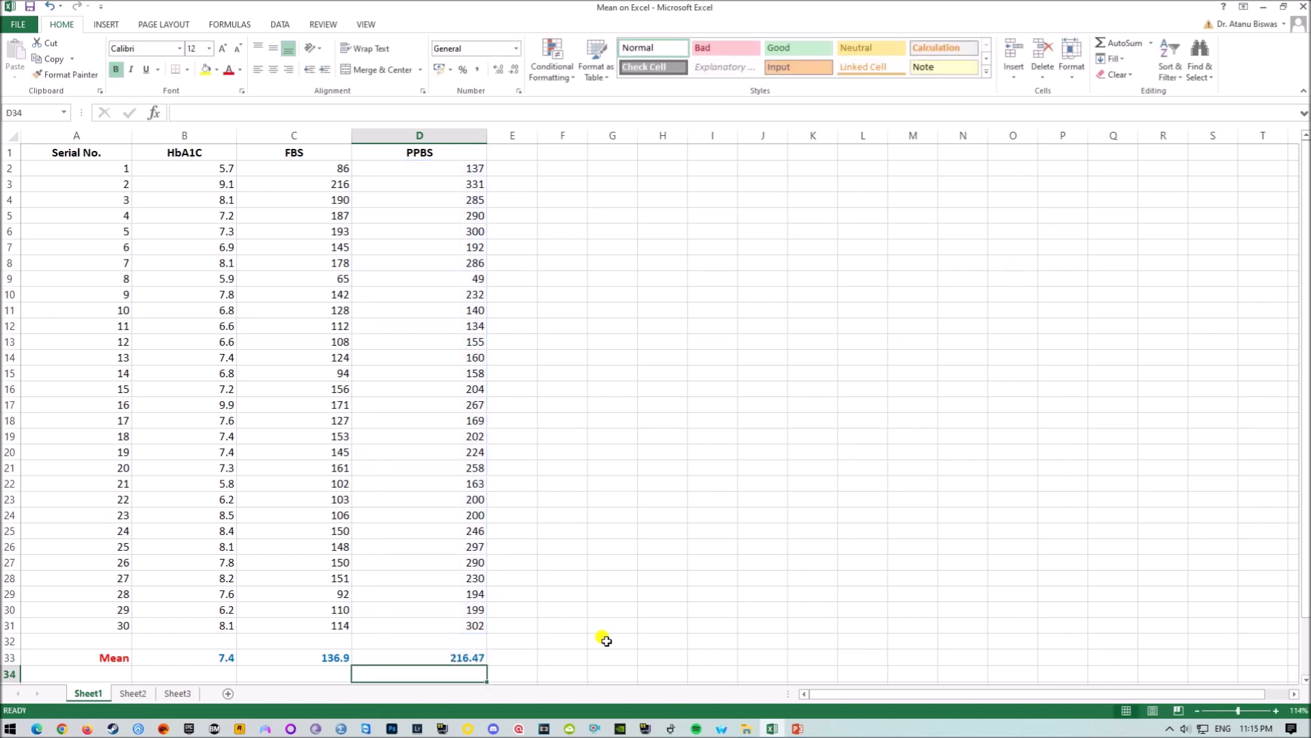
- Adjust the number of decimal places displayed for the PPBS mean in D33 and switch to the presentation slide on mean calculation
scroll(615, 615, down, 1)
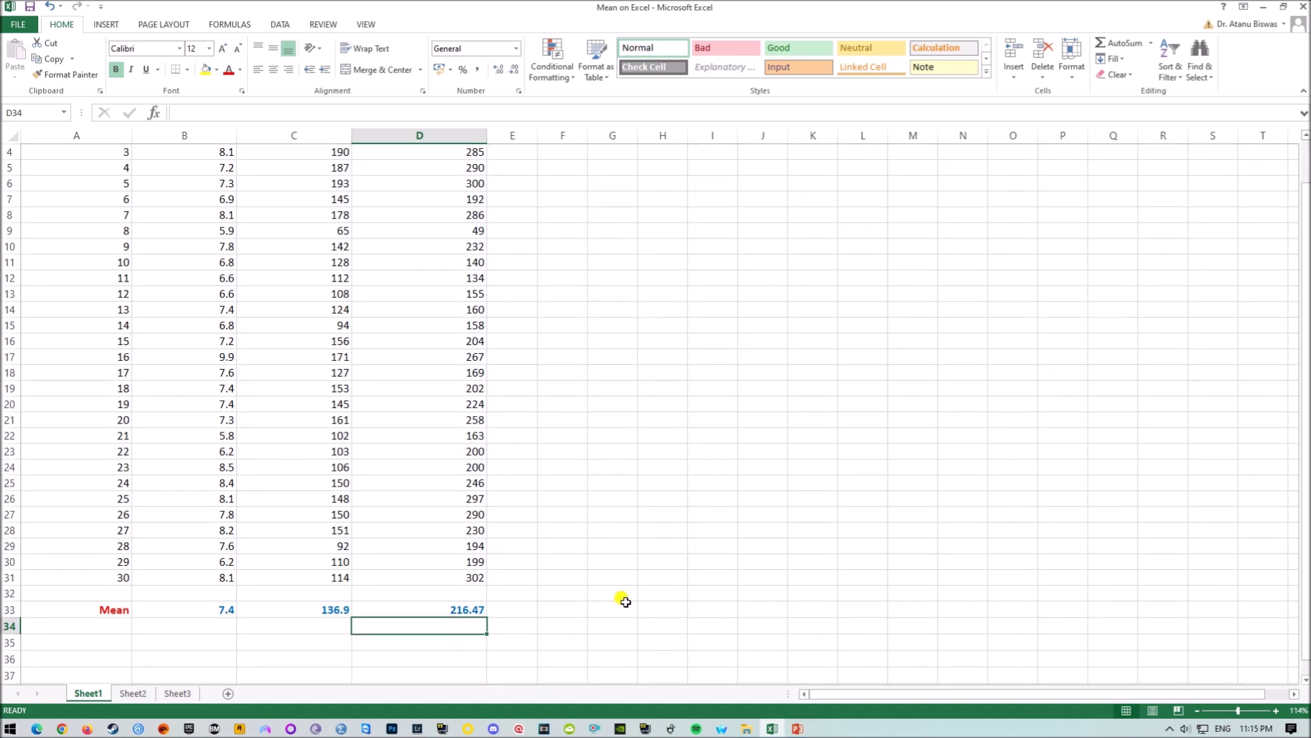
scroll(539, 550, up, 1)
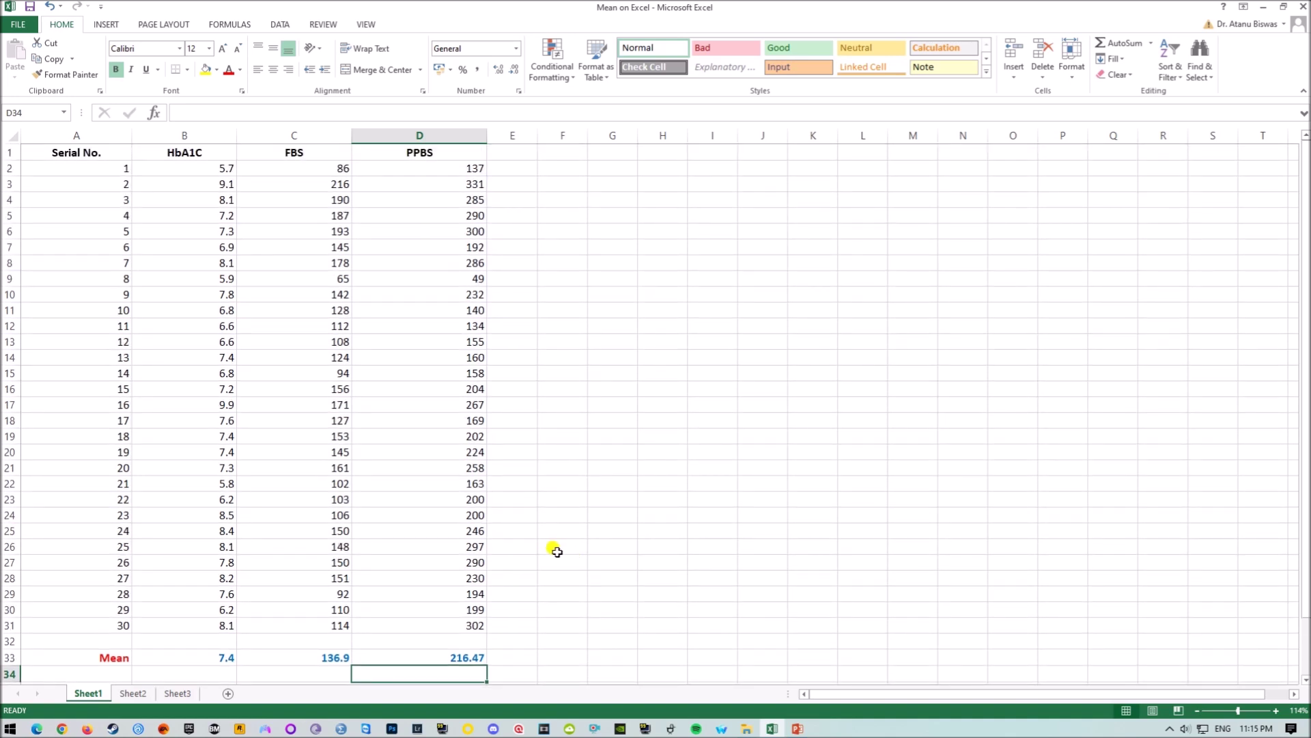
click(461, 656)
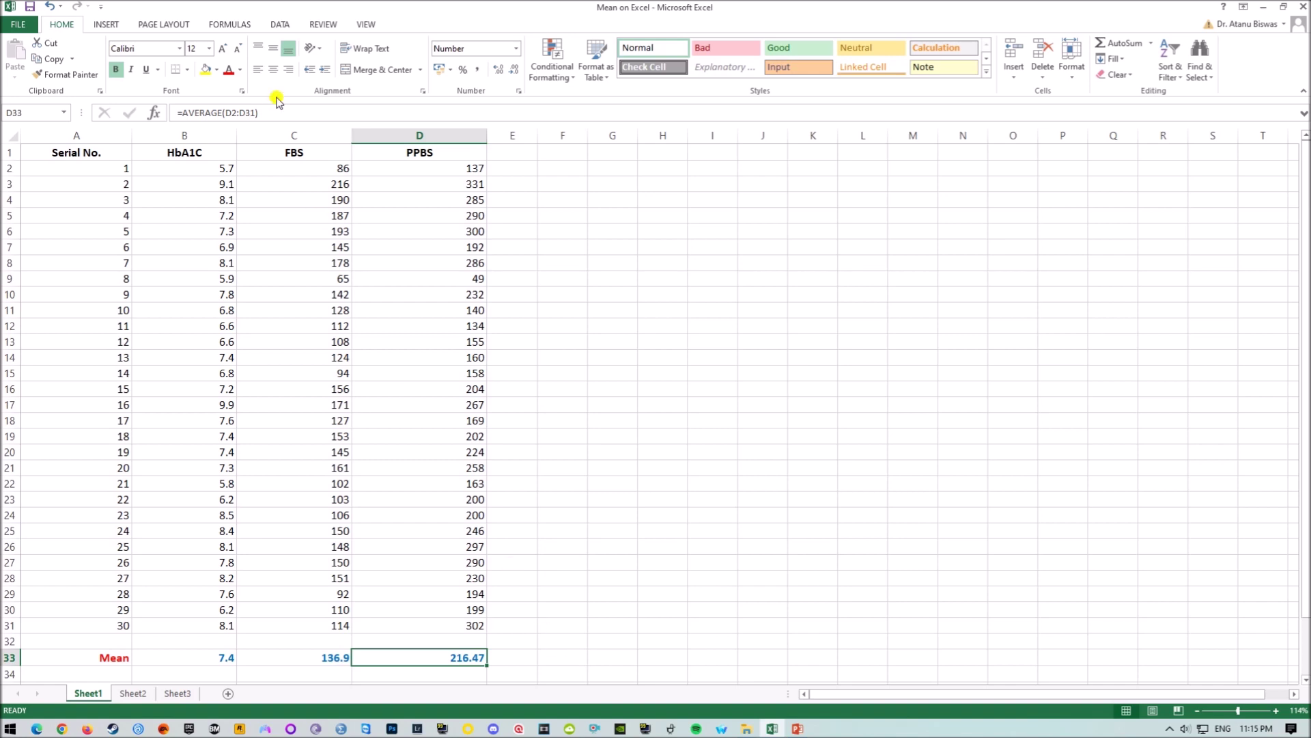
click(499, 74)
click(515, 71)
click(515, 71)
click(499, 71)
click(515, 71)
key(alt+Tab)
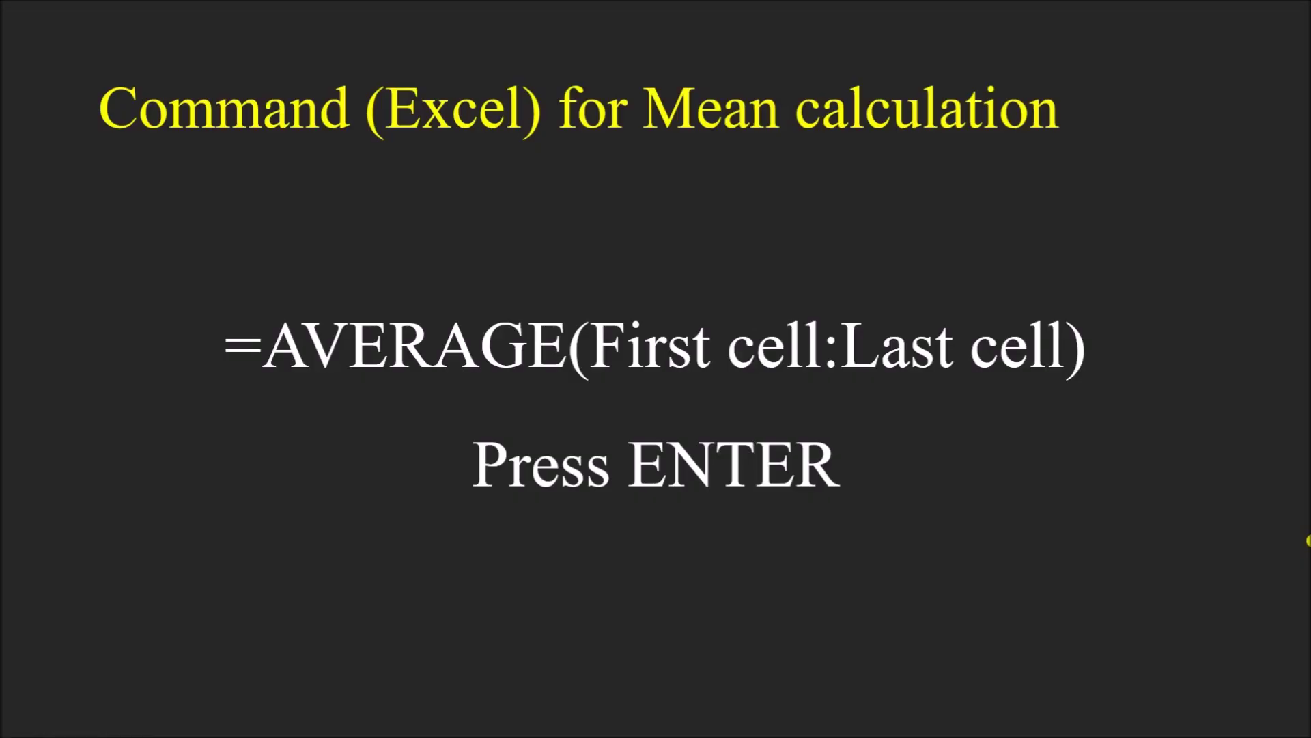